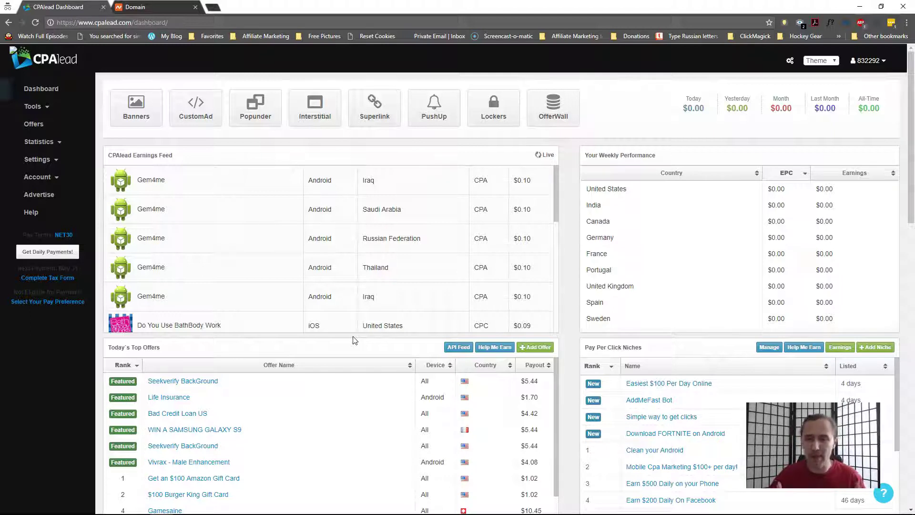
Find the A-record IP 52.71.60.1 in CPAlead's tracking docs, then reopen the Namecheap domain details
{"action": "left_click", "coordinate": [299, 233]}
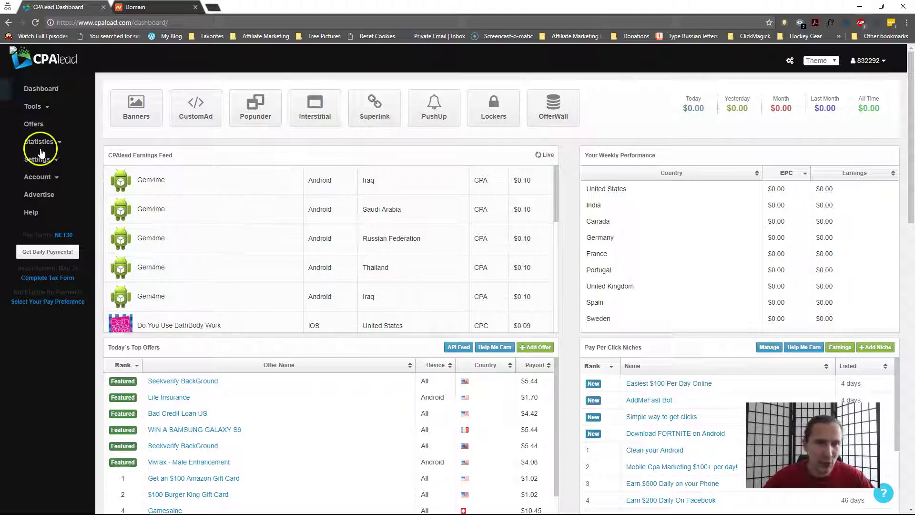
{"action": "left_click", "coordinate": [39, 160]}
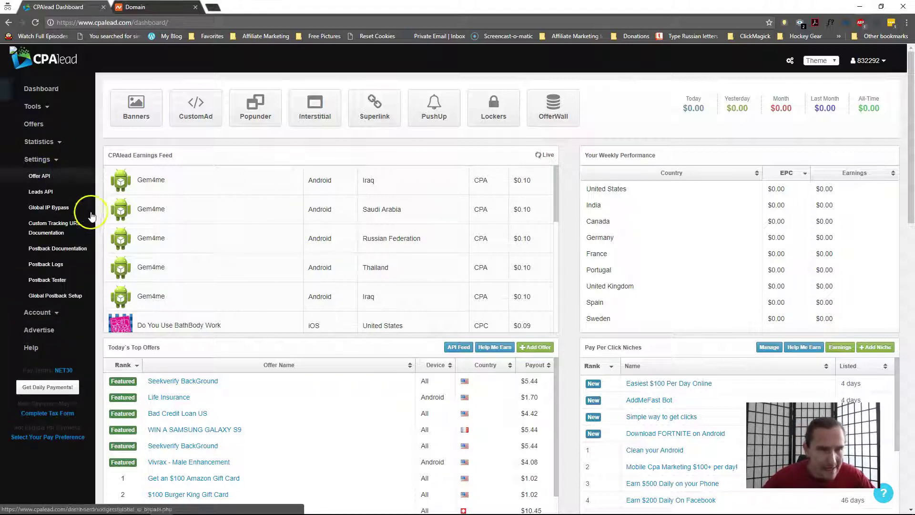
{"action": "left_click", "coordinate": [52, 226]}
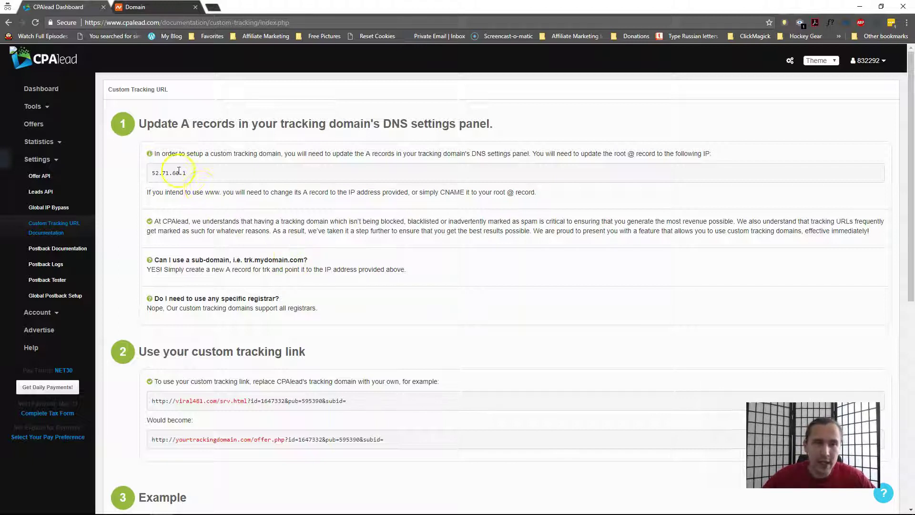
{"action": "left_click_drag", "start_coordinate": [190, 176], "coordinate": [143, 173]}
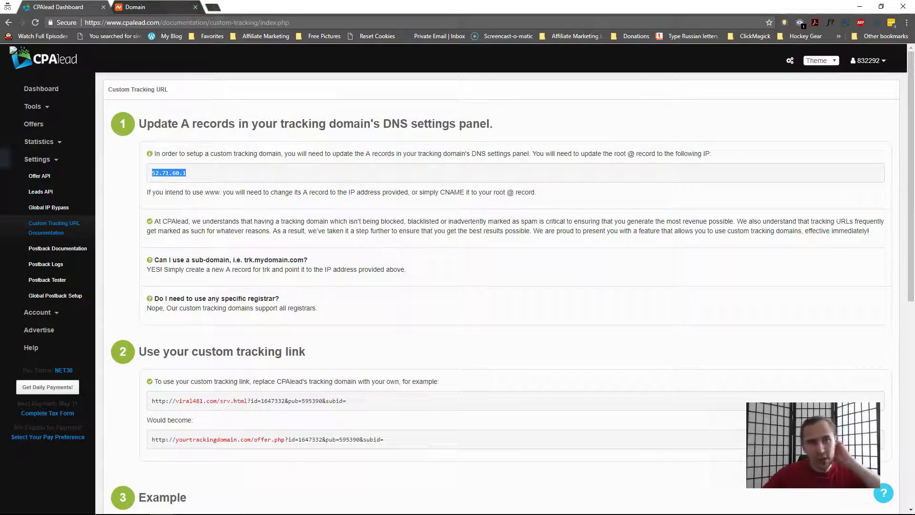
{"action": "left_click", "coordinate": [135, 7]}
{"action": "left_click", "coordinate": [412, 224]}
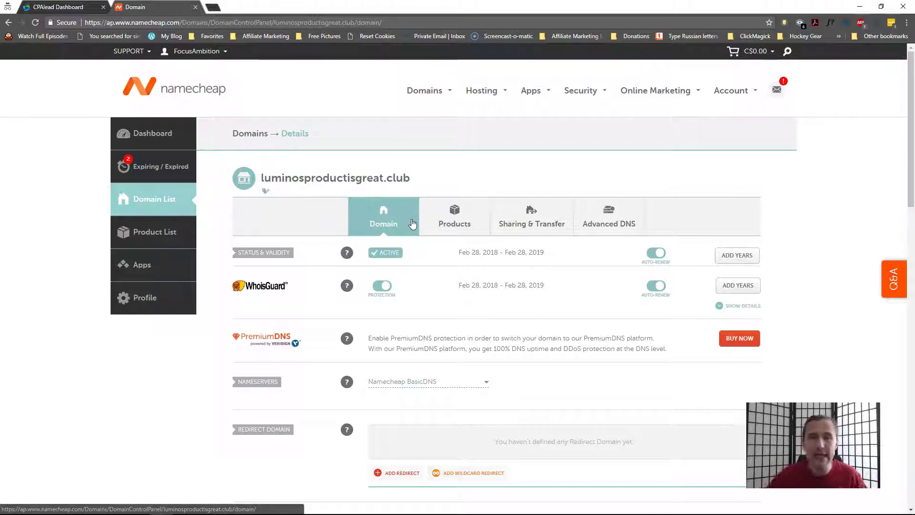
{"action": "left_click", "coordinate": [58, 7]}
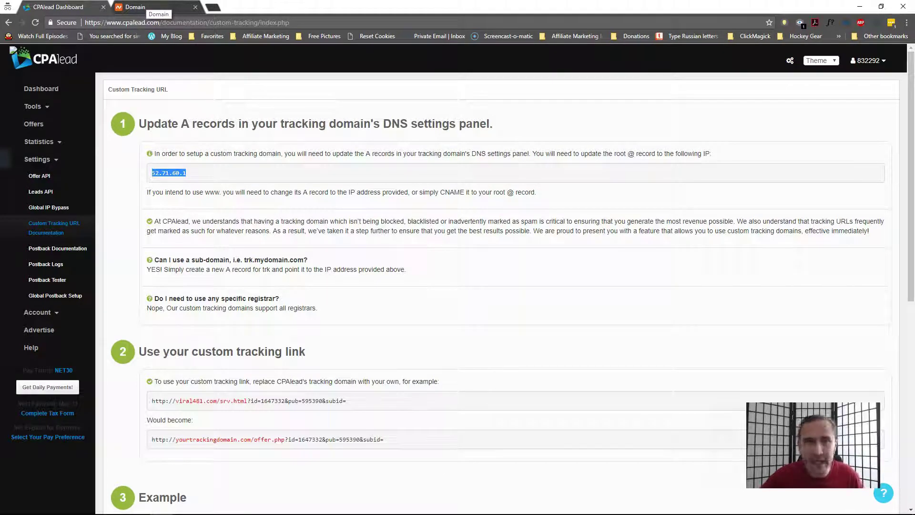
{"action": "left_click", "coordinate": [155, 6]}
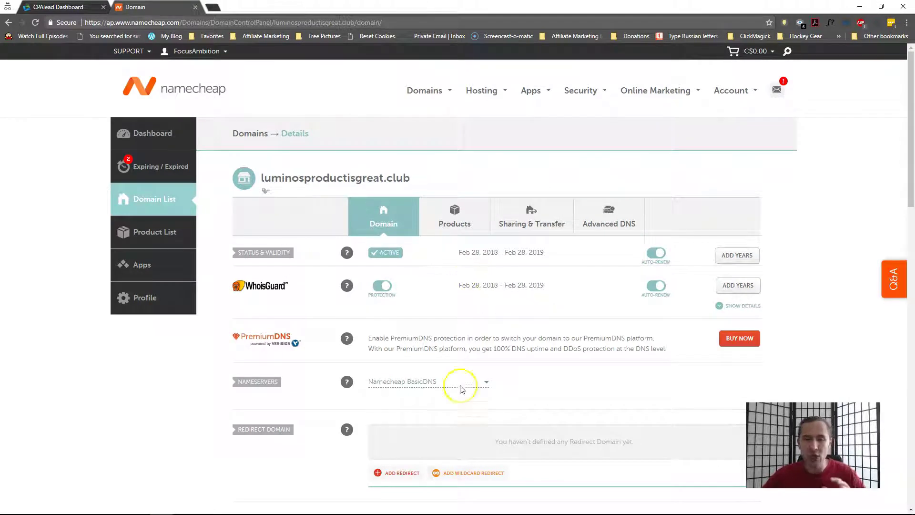
{"action": "left_click", "coordinate": [382, 388]}
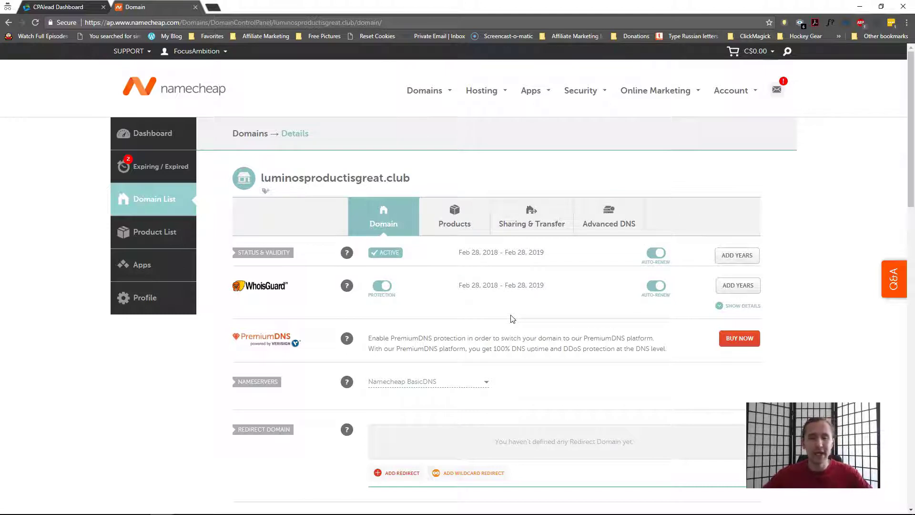
{"action": "left_click", "coordinate": [415, 385]}
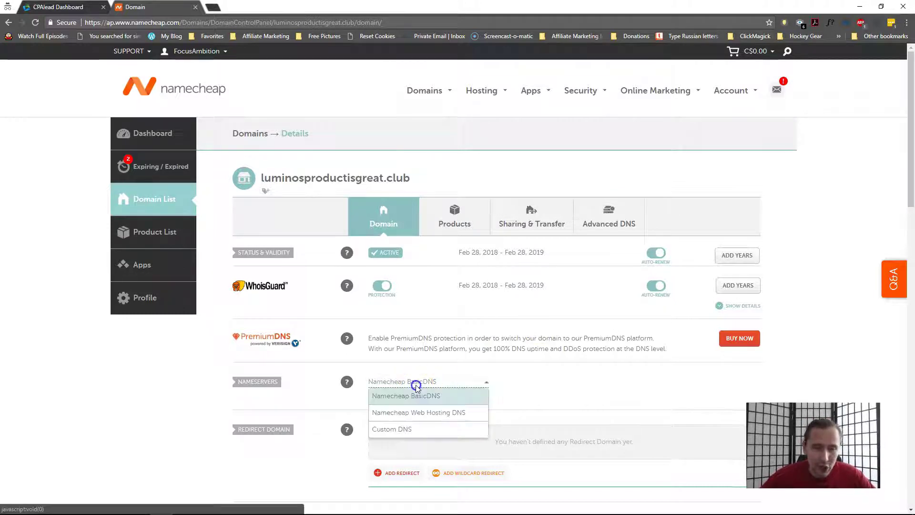
{"action": "left_click", "coordinate": [409, 429]}
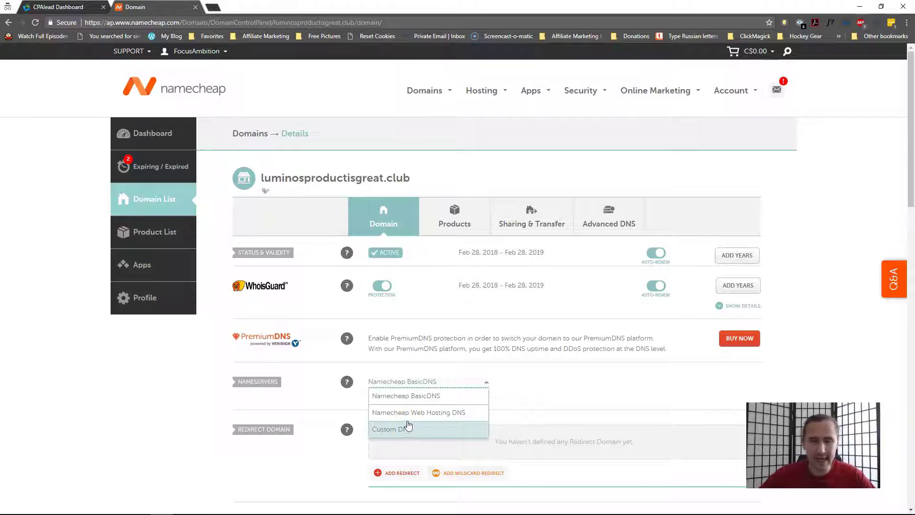
{"action": "left_click", "coordinate": [406, 399]}
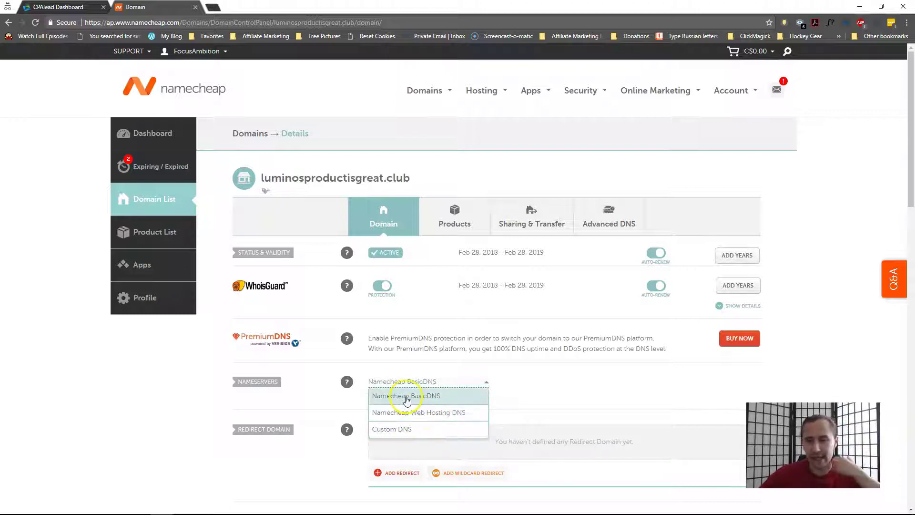
Check Namecheap's root @ A record in Advanced DNS against CPAlead's IP 52.71.60.1
{"action": "left_click", "coordinate": [605, 232]}
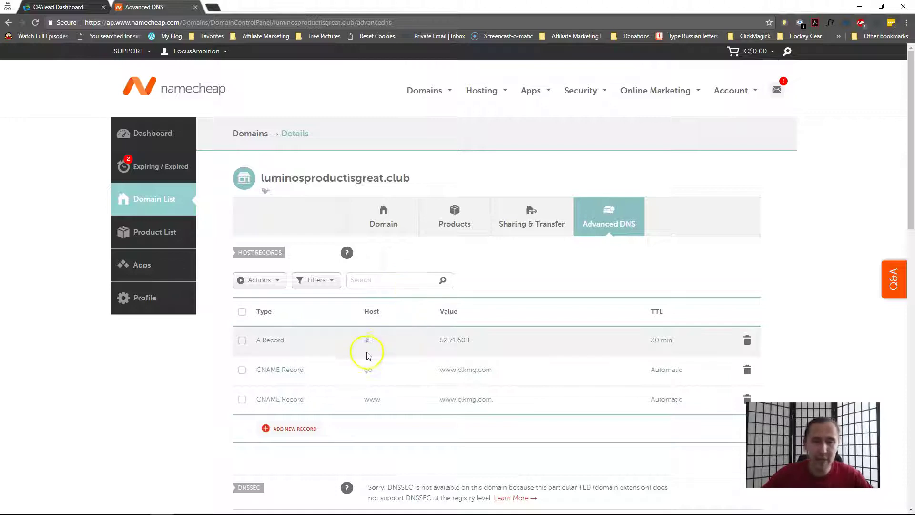
{"action": "left_click", "coordinate": [271, 339]}
{"action": "left_click", "coordinate": [273, 355]}
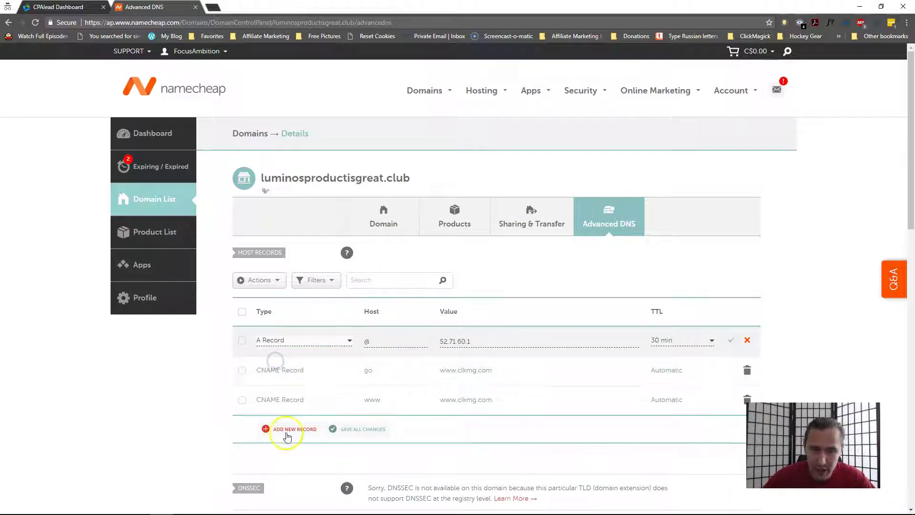
{"action": "double_click", "coordinate": [365, 341]}
{"action": "left_click", "coordinate": [64, 21]}
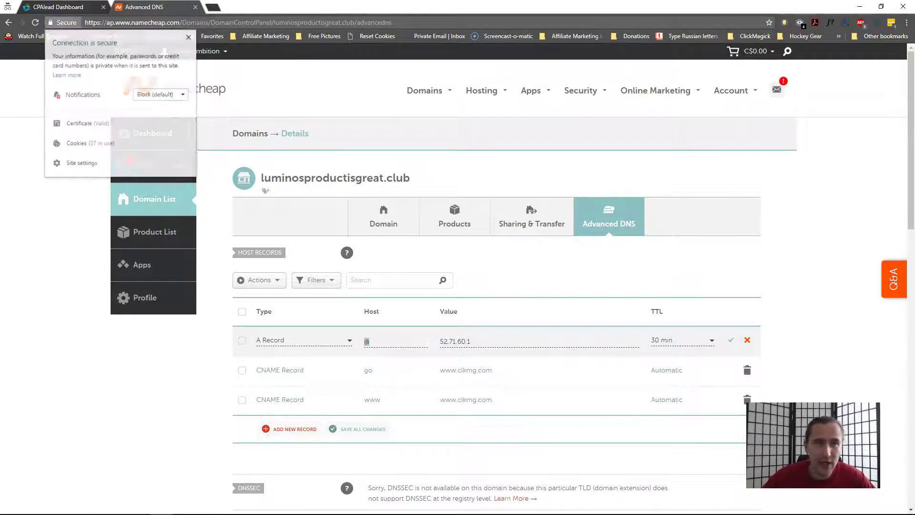
{"action": "left_click", "coordinate": [57, 7]}
{"action": "left_click", "coordinate": [143, 7]}
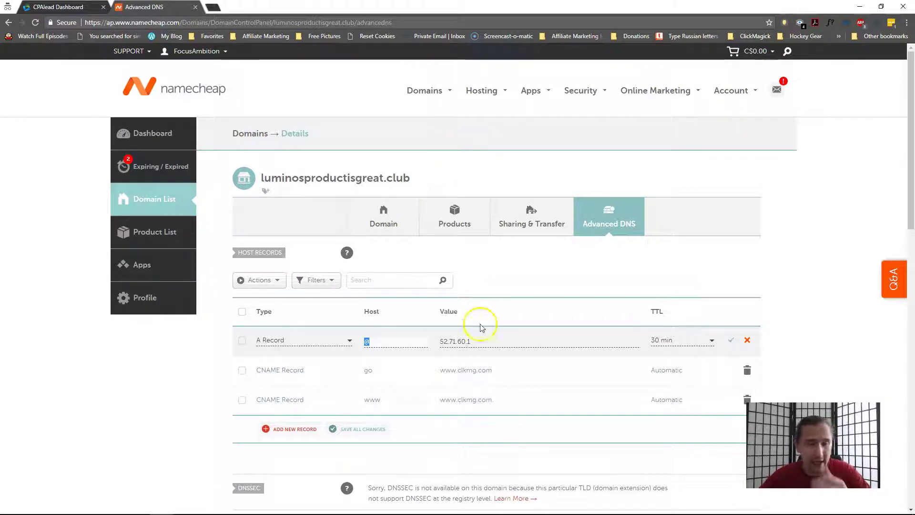
Start a second A record with host @ and IP 52.71.60.1, then discard it unsaved
{"action": "left_click", "coordinate": [300, 430]}
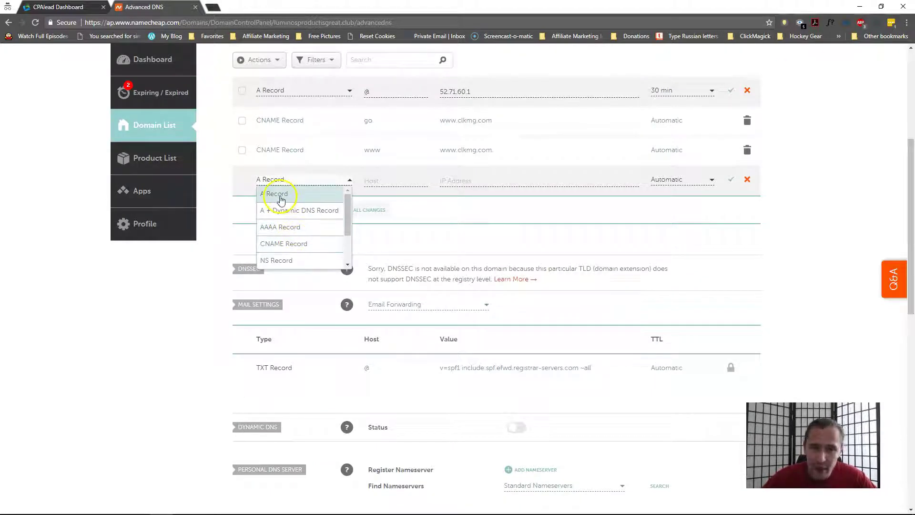
{"action": "left_click", "coordinate": [282, 196]}
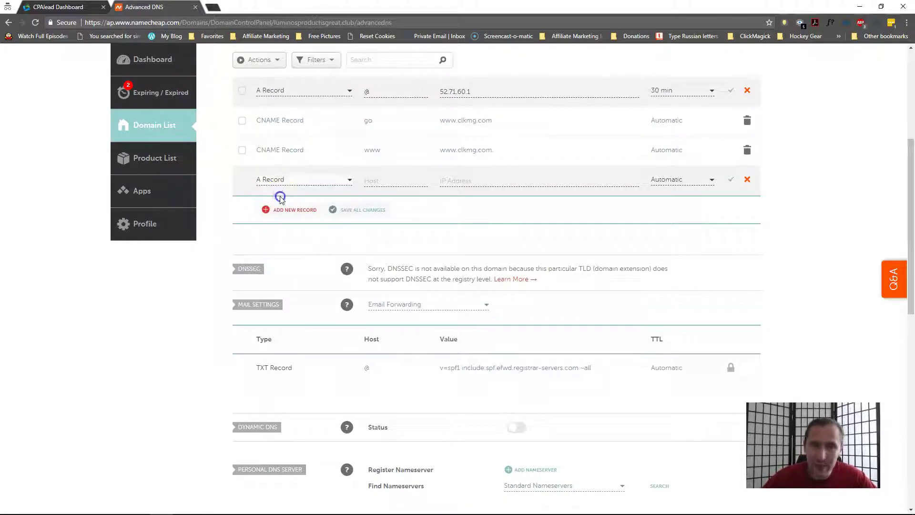
{"action": "left_click", "coordinate": [397, 184]}
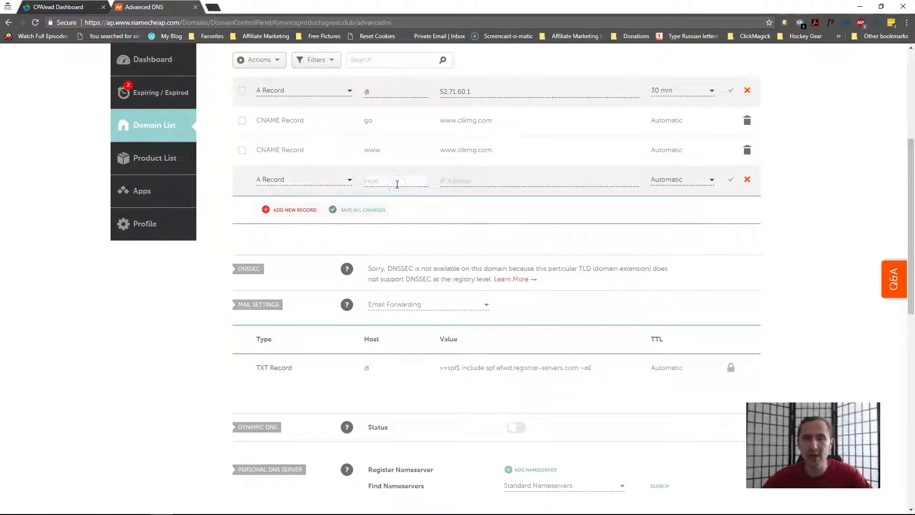
{"action": "type", "text": "@"}
{"action": "left_click", "coordinate": [454, 181]}
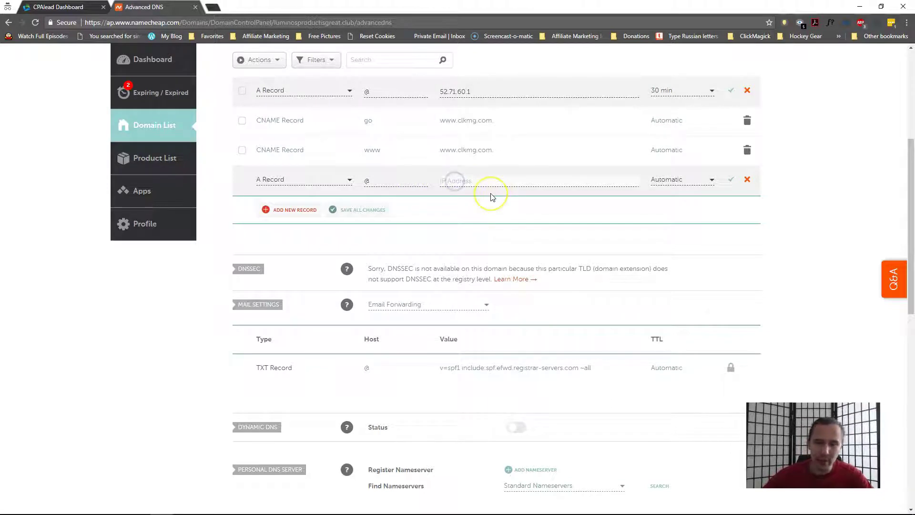
{"action": "type", "text": "52.71.60.1"}
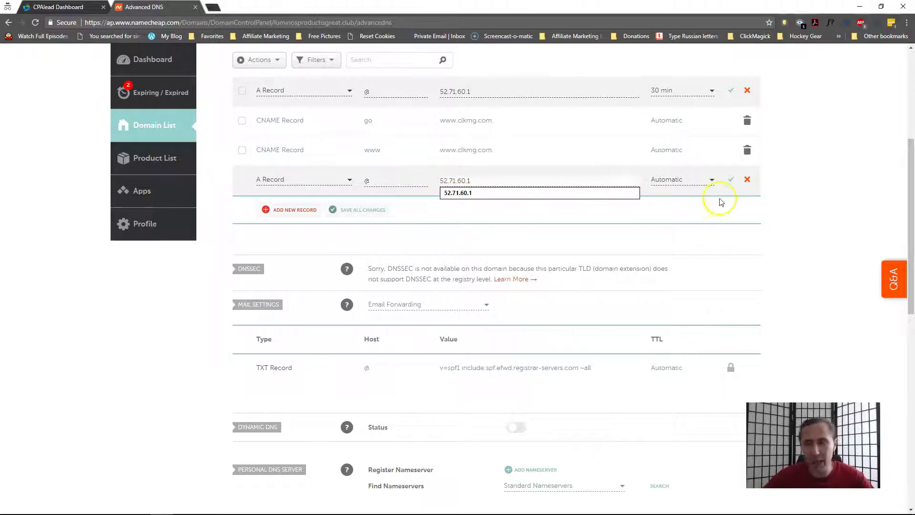
{"action": "left_click", "coordinate": [746, 180]}
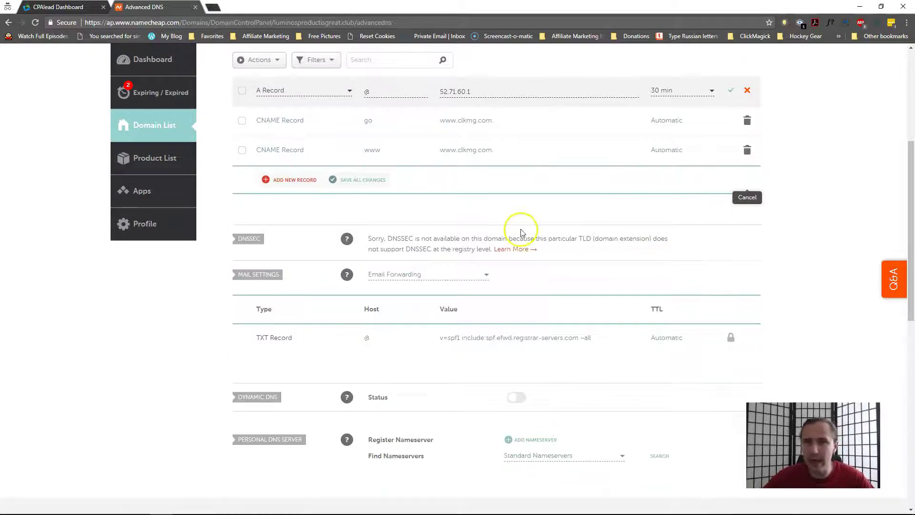
{"action": "scroll", "coordinate": [524, 239], "scroll_direction": "up", "scroll_amount": 1}
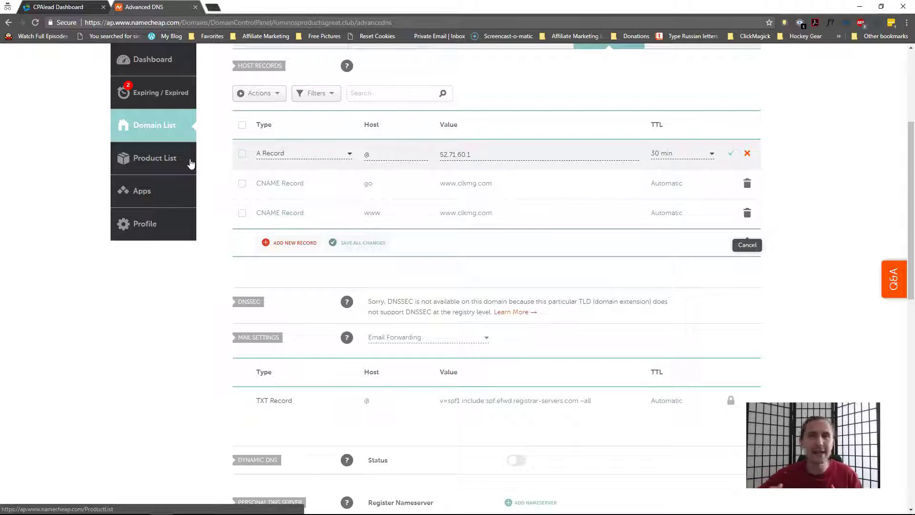
On CPAlead's Offers page, switch the Country filter to Canada to load the Offers - CA table
{"action": "left_click", "coordinate": [58, 6]}
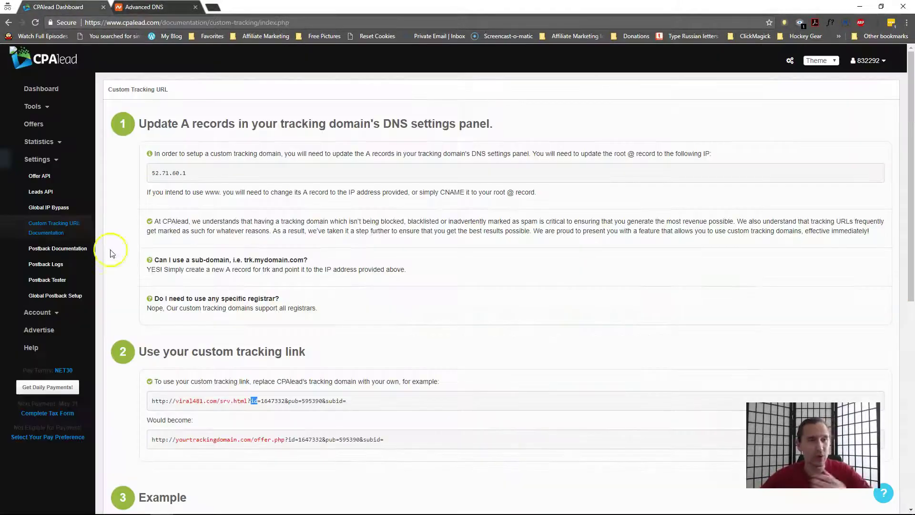
{"action": "left_click", "coordinate": [41, 132]}
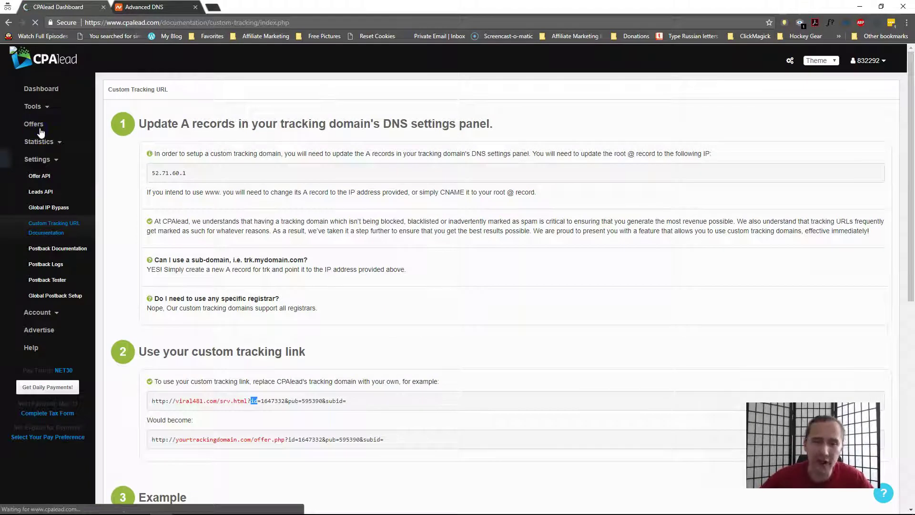
{"action": "left_click", "coordinate": [53, 143]}
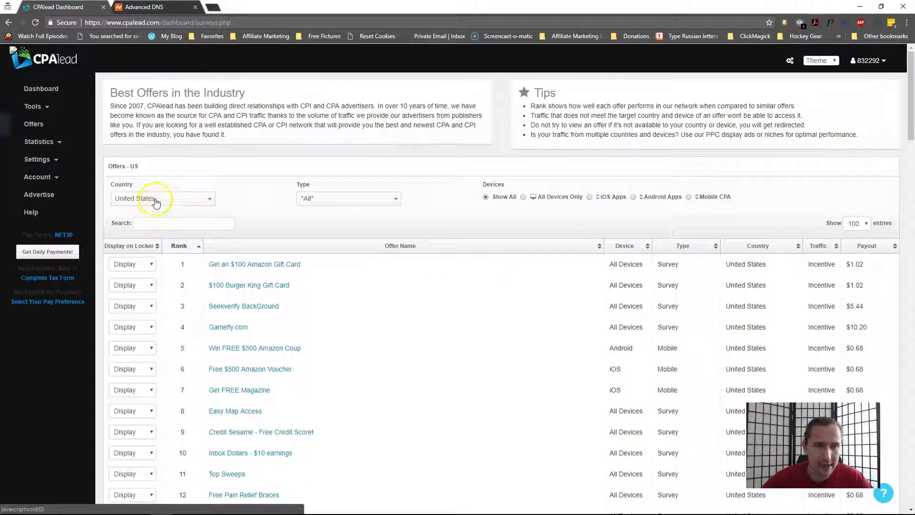
{"action": "left_click", "coordinate": [153, 197]}
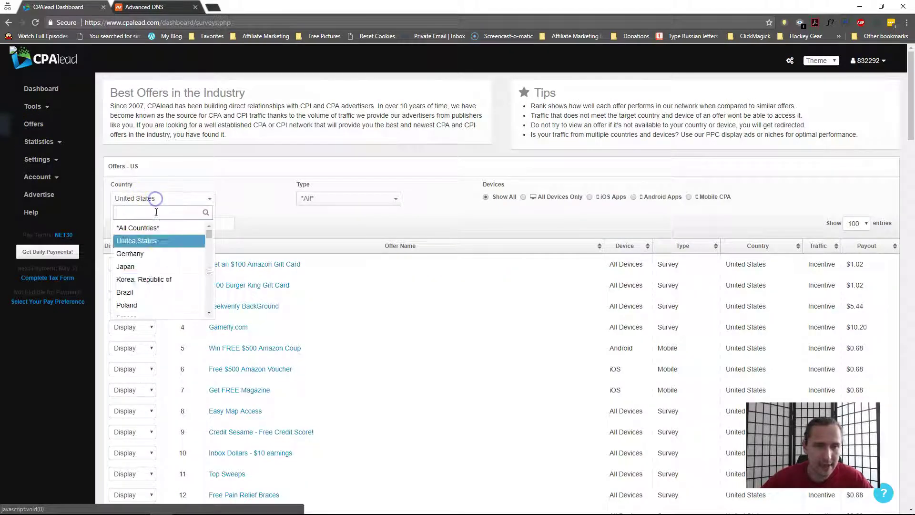
{"action": "scroll", "coordinate": [159, 280], "scroll_direction": "down", "scroll_amount": 5}
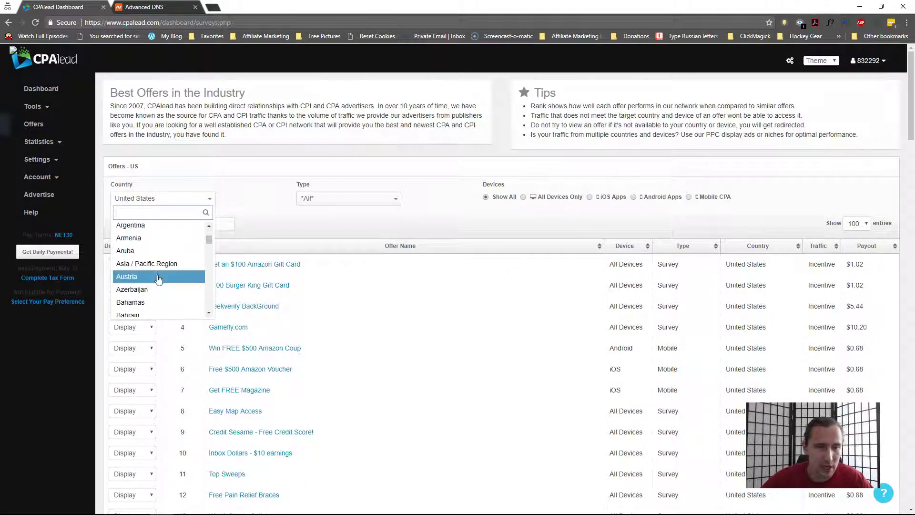
{"action": "scroll", "coordinate": [158, 278], "scroll_direction": "down", "scroll_amount": 7}
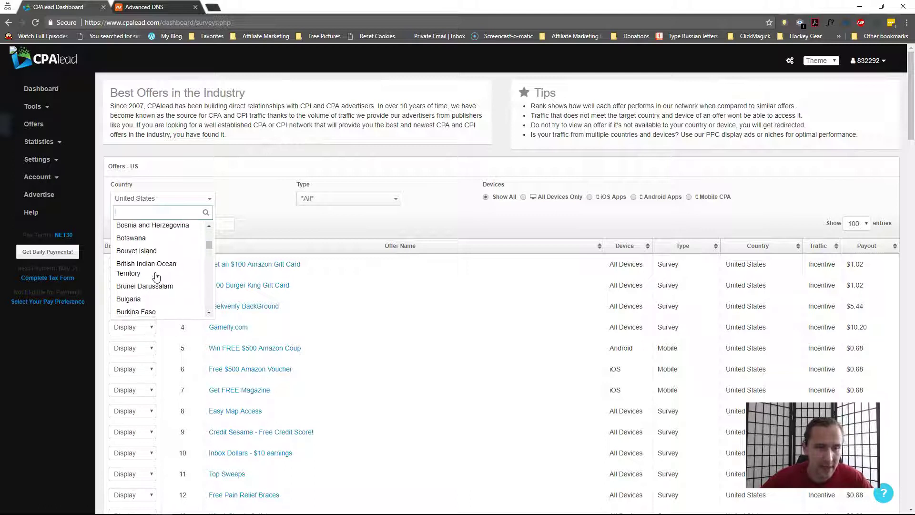
{"action": "left_click", "coordinate": [143, 270]}
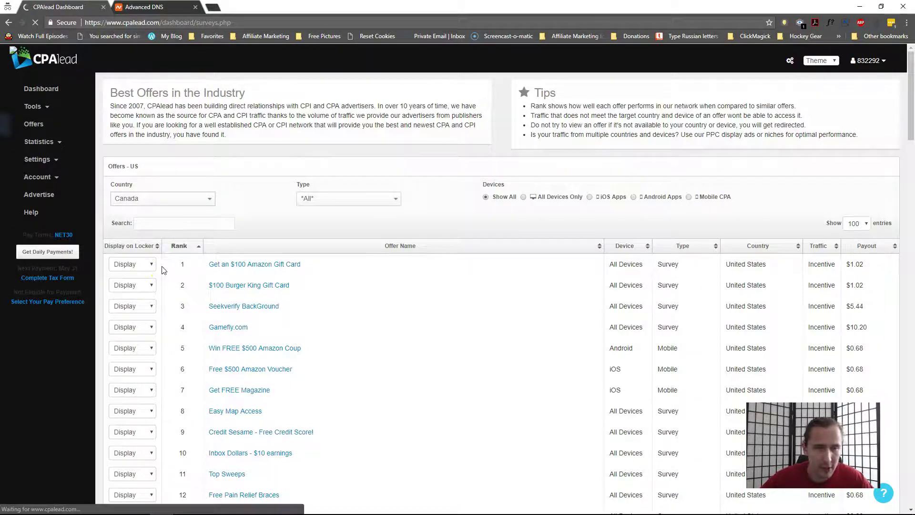
{"action": "scroll", "coordinate": [234, 264], "scroll_direction": "down", "scroll_amount": 2}
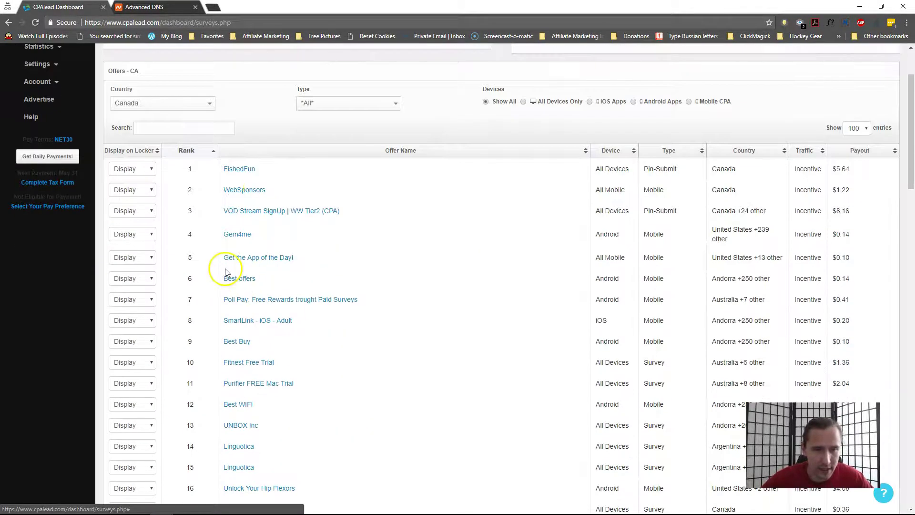
{"action": "scroll", "coordinate": [221, 305], "scroll_direction": "down", "scroll_amount": 4}
{"action": "scroll", "coordinate": [262, 303], "scroll_direction": "up", "scroll_amount": 2}
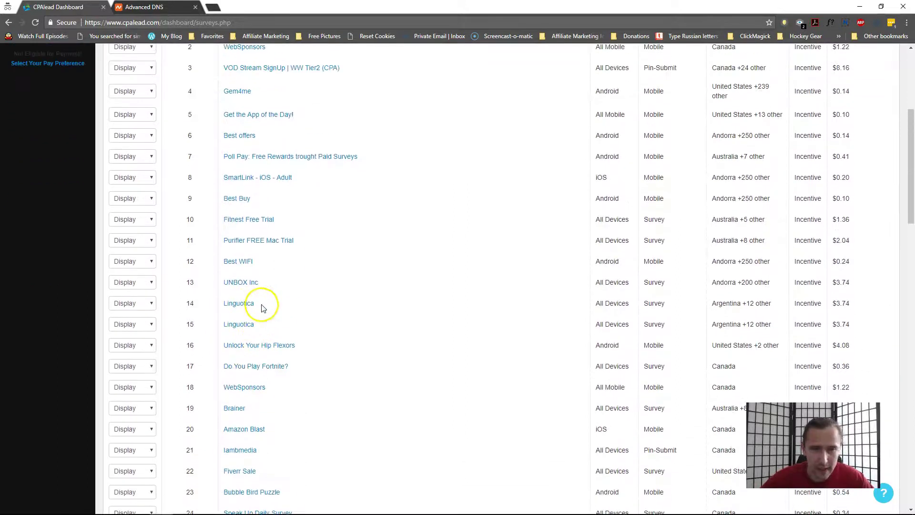
Open the Fitness Free Trial offer and preview its Fitnest 'GET YOUR PRE-BABY BODY BACK!' landing page
{"action": "left_click", "coordinate": [247, 266]}
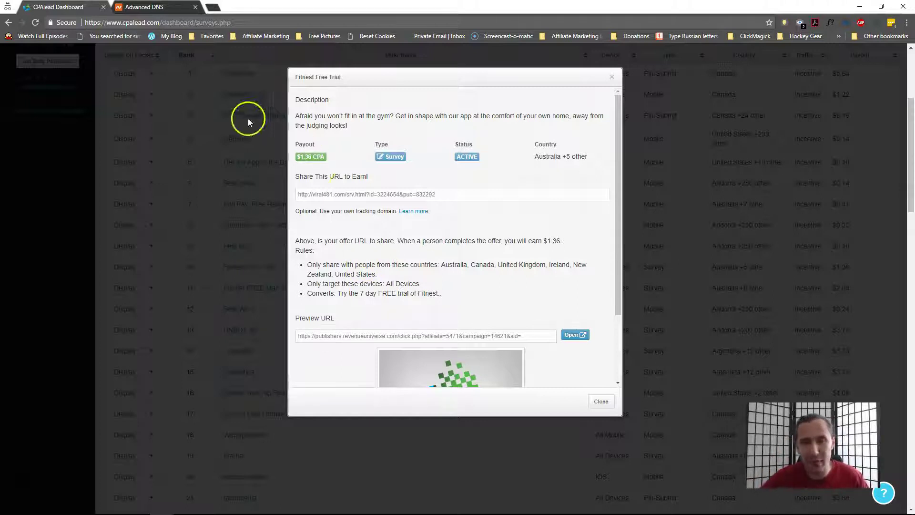
{"action": "left_click", "coordinate": [352, 195]}
{"action": "key", "text": "ctrl+c"}
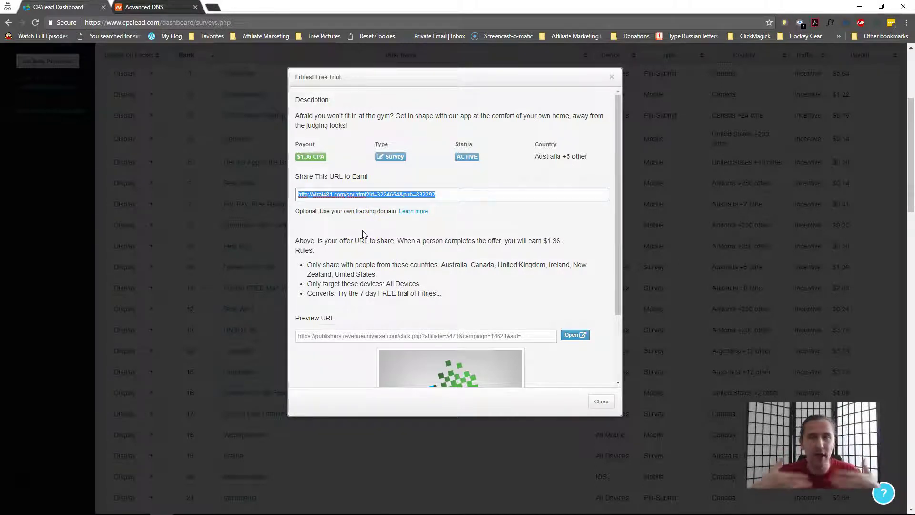
{"action": "left_click", "coordinate": [577, 334]}
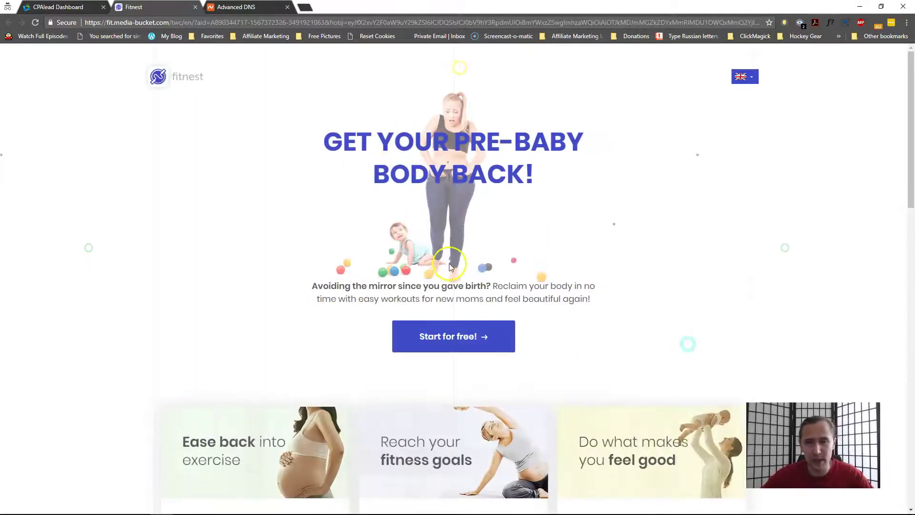
{"action": "scroll", "coordinate": [446, 267], "scroll_direction": "down", "scroll_amount": 1}
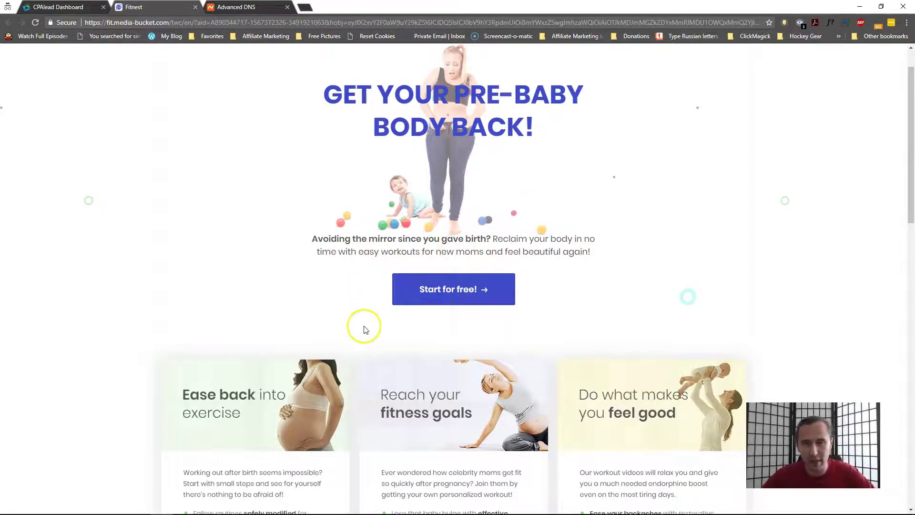
{"action": "scroll", "coordinate": [362, 327], "scroll_direction": "up", "scroll_amount": 1}
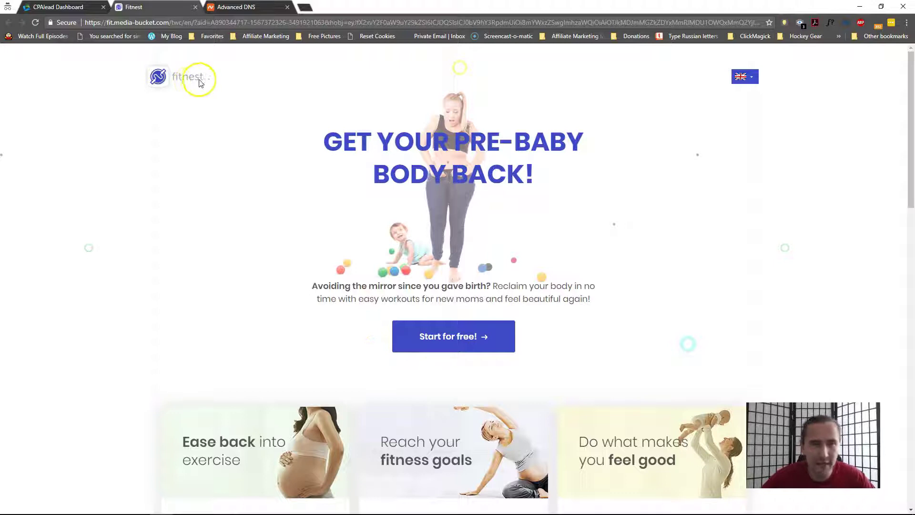
{"action": "scroll", "coordinate": [296, 320], "scroll_direction": "down", "scroll_amount": 3}
{"action": "scroll", "coordinate": [298, 329], "scroll_direction": "down", "scroll_amount": 2}
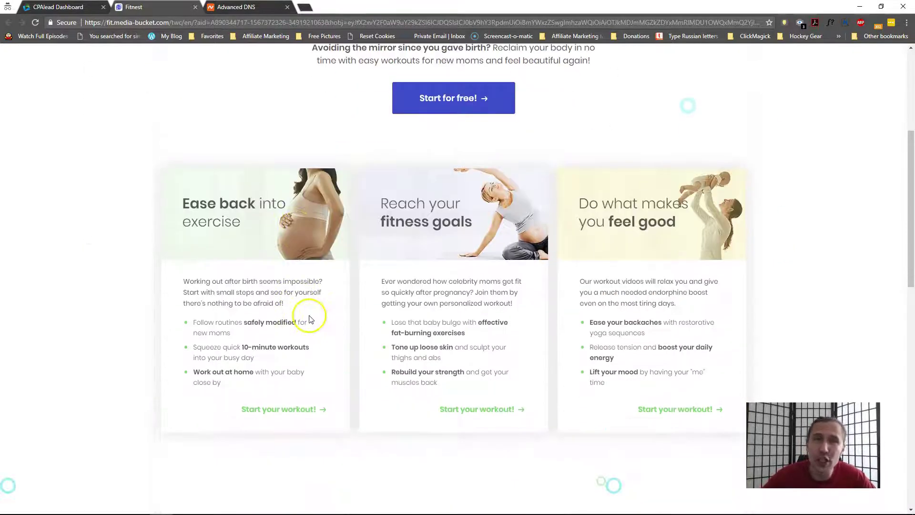
{"action": "scroll", "coordinate": [315, 333], "scroll_direction": "down", "scroll_amount": 3}
{"action": "scroll", "coordinate": [319, 320], "scroll_direction": "down", "scroll_amount": 3}
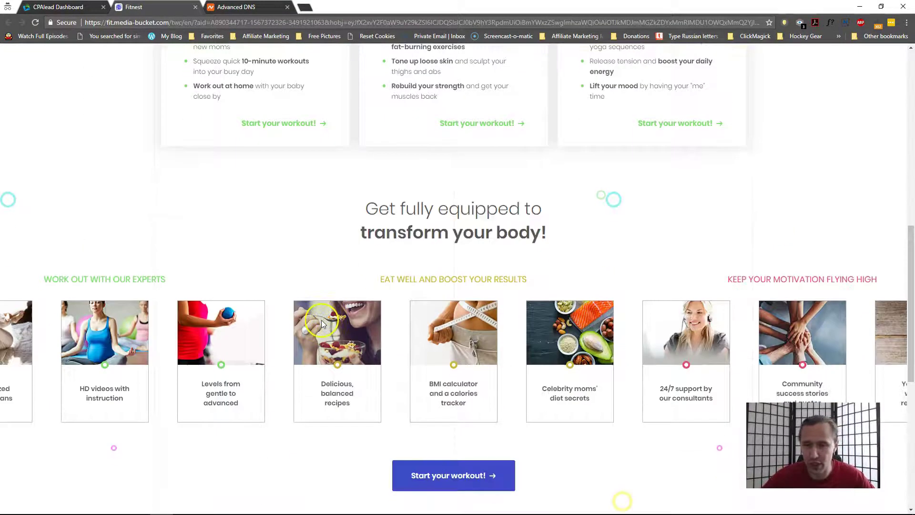
{"action": "scroll", "coordinate": [319, 320], "scroll_direction": "up", "scroll_amount": 4}
{"action": "scroll", "coordinate": [305, 290], "scroll_direction": "up", "scroll_amount": 7}
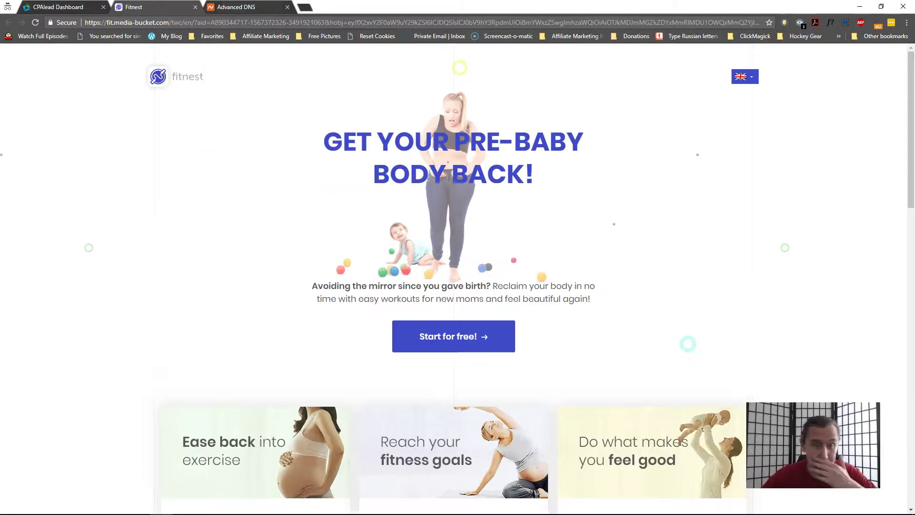
Paste the Fitness Free Trial viral481 share URL into a new Notepad note and close the offer dialog
{"action": "left_click", "coordinate": [76, 5]}
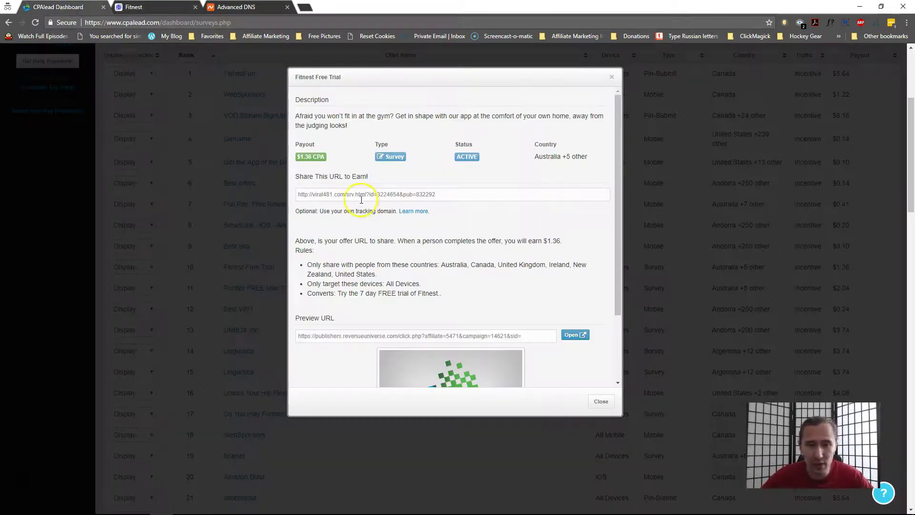
{"action": "left_click", "coordinate": [355, 195]}
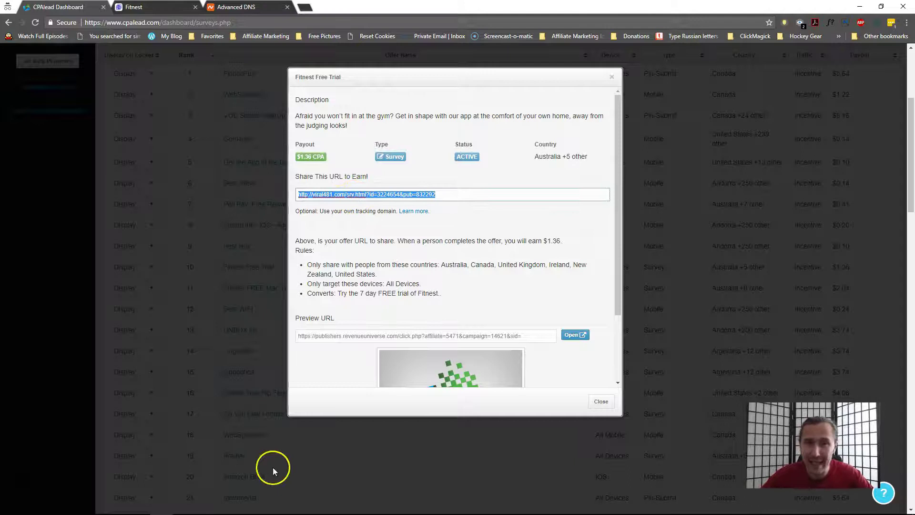
{"action": "left_click", "coordinate": [185, 507]}
{"action": "key", "text": "ctrl+v"}
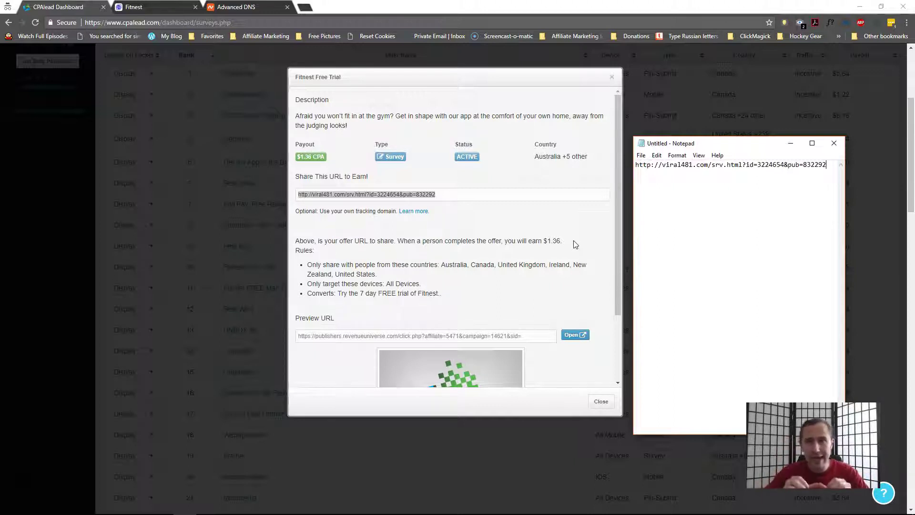
{"action": "left_click", "coordinate": [612, 77]}
{"action": "scroll", "coordinate": [196, 246], "scroll_direction": "up", "scroll_amount": 4}
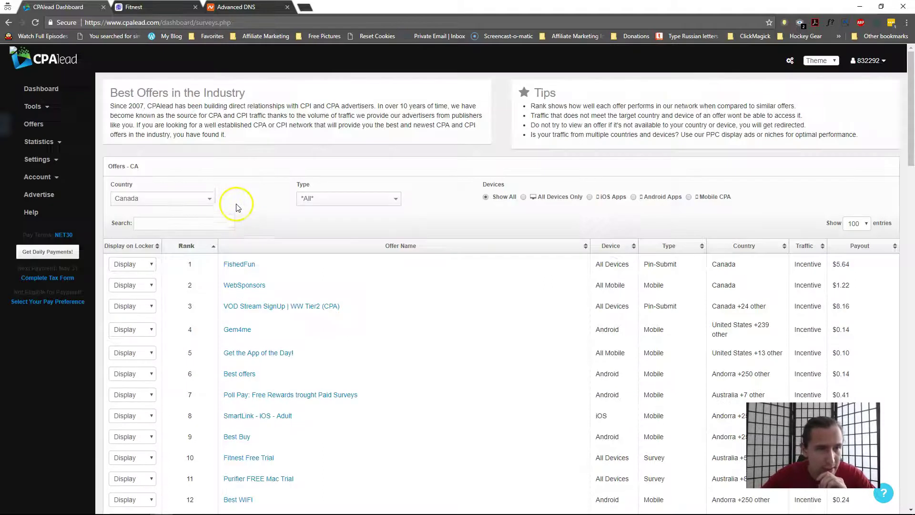
Replace the Notepad link's viral481 prefix with the docs' yourtrackingdomain.com/offer.php example prefix
{"action": "left_click", "coordinate": [42, 160]}
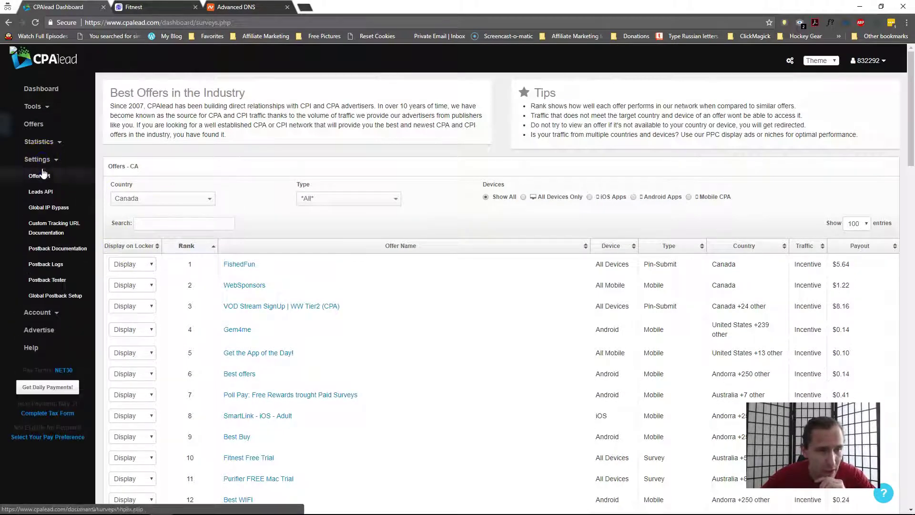
{"action": "left_click", "coordinate": [53, 227]}
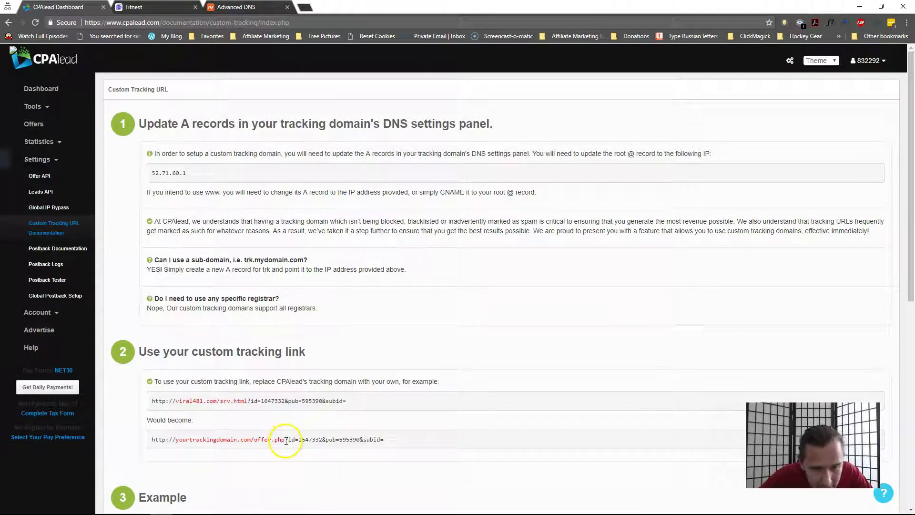
{"action": "left_click_drag", "start_coordinate": [286, 440], "coordinate": [152, 440]}
{"action": "key", "text": "ctrl+c"}
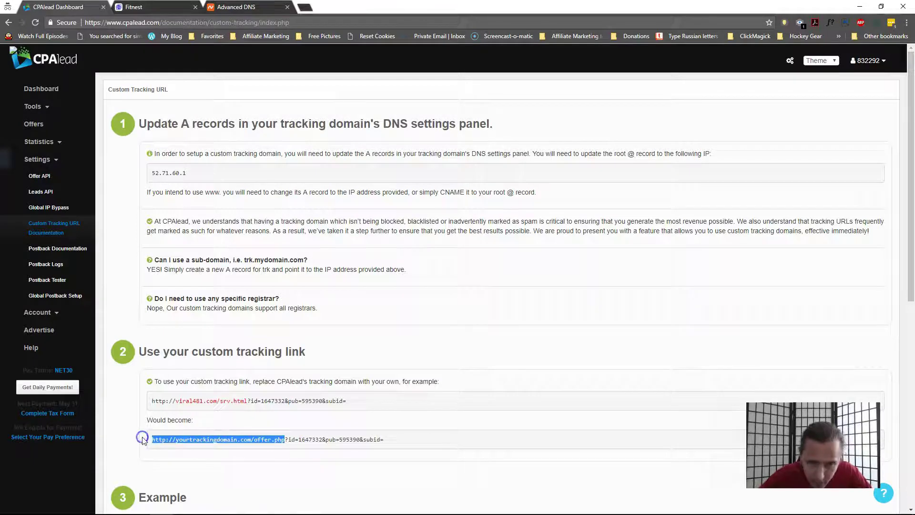
{"action": "mouse_move", "coordinate": [182, 508]}
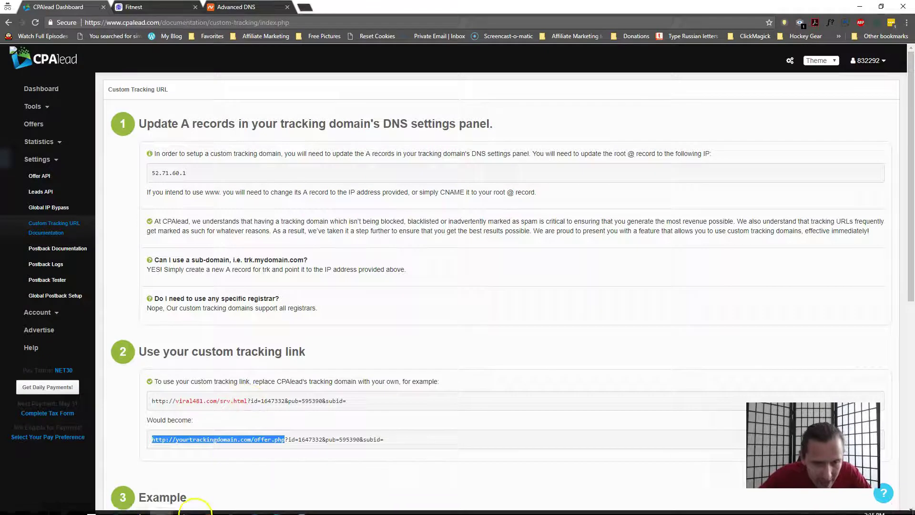
{"action": "left_click", "coordinate": [181, 508]}
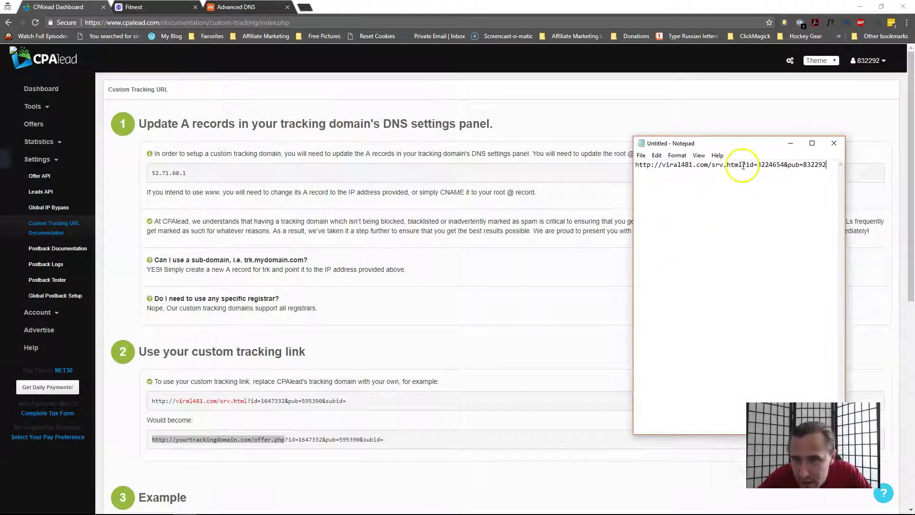
{"action": "left_click_drag", "start_coordinate": [743, 165], "coordinate": [635, 165]}
{"action": "key", "text": "ctrl+v"}
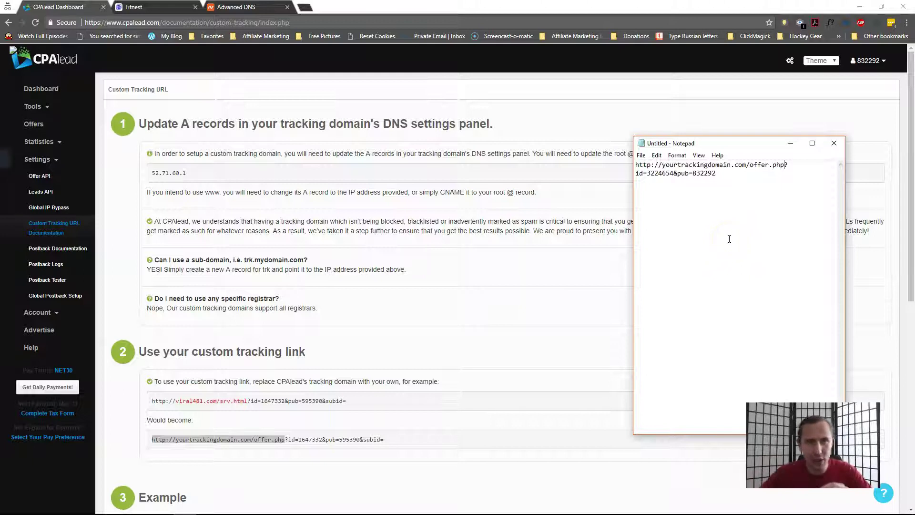
{"action": "left_click", "coordinate": [258, 7]}
Paste luminosproductisgreat.club from Namecheap over yourtrackingdomain.com in the Notepad link
{"action": "scroll", "coordinate": [286, 195], "scroll_direction": "up", "scroll_amount": 4}
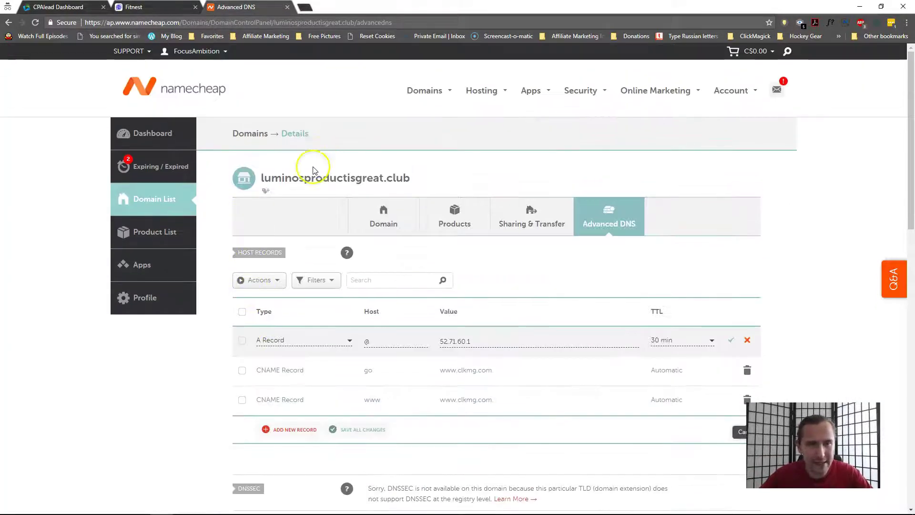
{"action": "left_click_drag", "start_coordinate": [259, 180], "coordinate": [412, 176]}
{"action": "key", "text": "ctrl+c"}
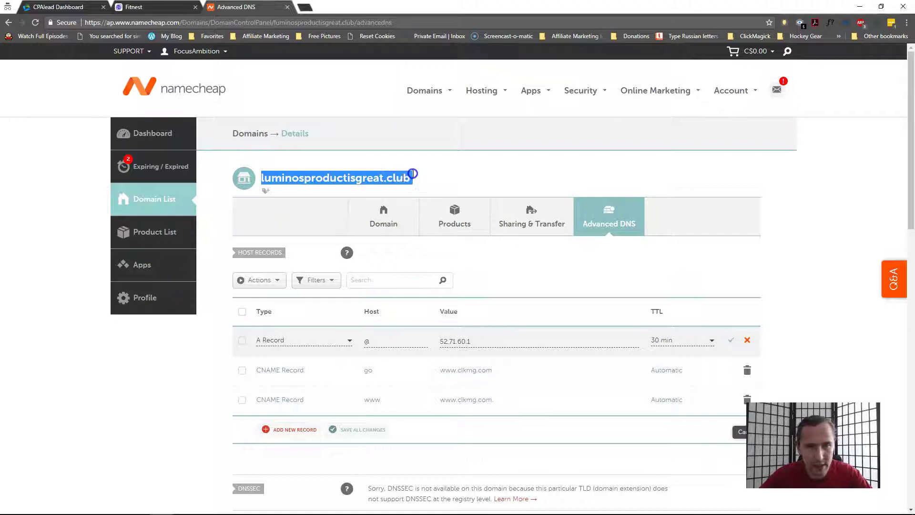
{"action": "left_click", "coordinate": [180, 504]}
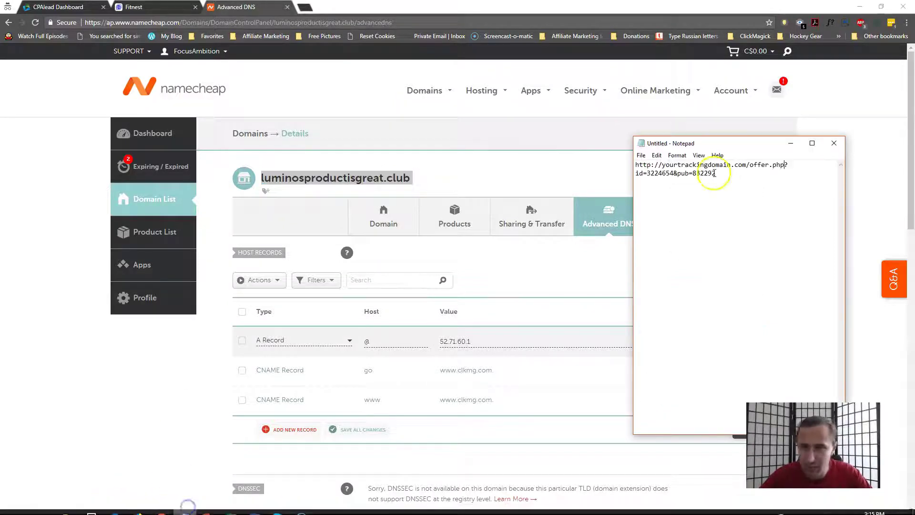
{"action": "left_click_drag", "start_coordinate": [746, 164], "coordinate": [660, 164]}
{"action": "key", "text": "ctrl+v"}
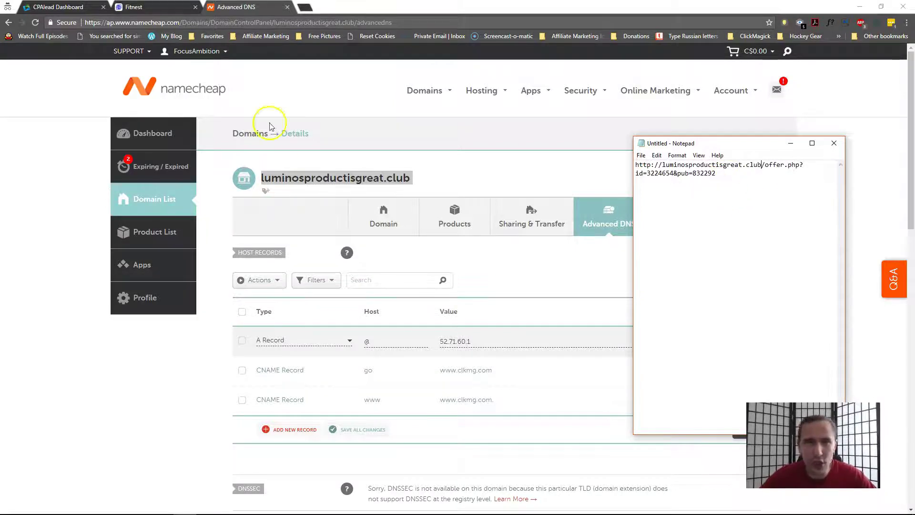
{"action": "left_click", "coordinate": [267, 125]}
{"action": "key", "text": "ctrl+shift+Tab"}
{"action": "key", "text": "ctrl+shift+Tab"}
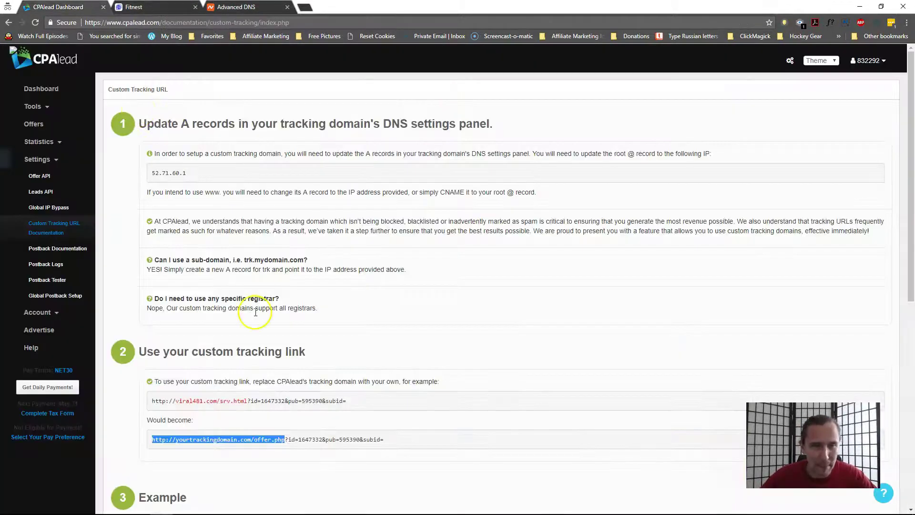
Compare the docs' example links, then copy the full rewritten luminosproductisgreat.club offer link from Notepad
{"action": "left_click", "coordinate": [218, 438]}
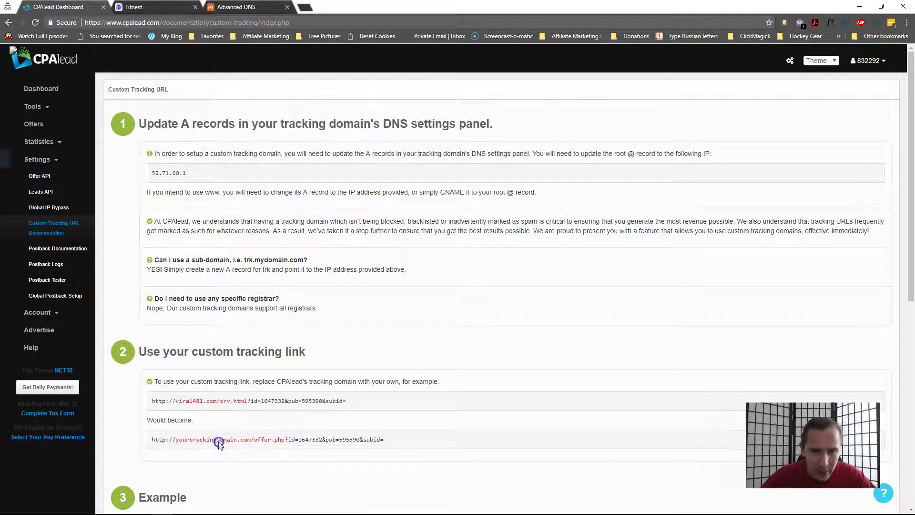
{"action": "left_click_drag", "start_coordinate": [156, 400], "coordinate": [177, 398]}
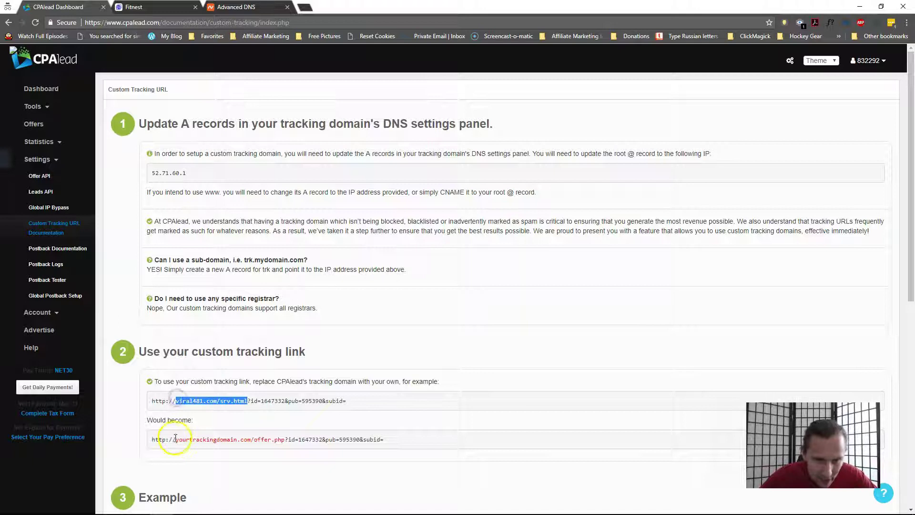
{"action": "left_click_drag", "start_coordinate": [174, 438], "coordinate": [250, 439]}
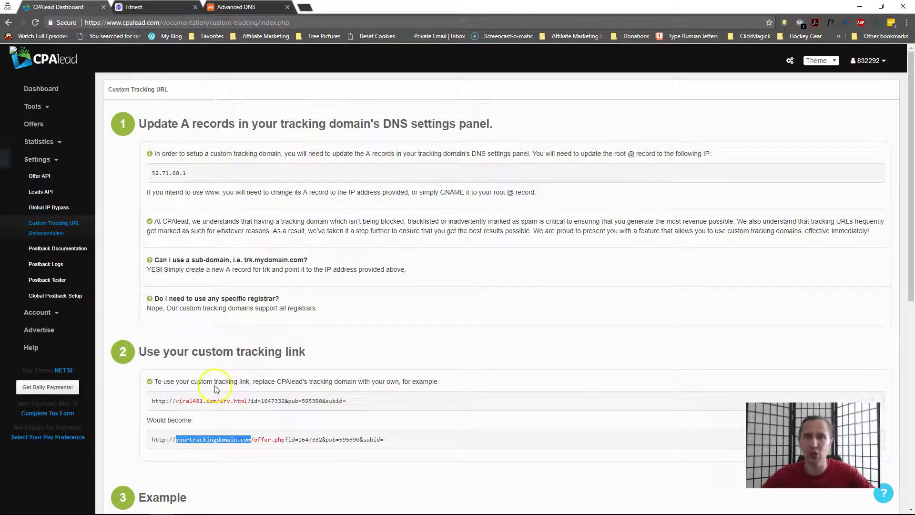
{"action": "left_click", "coordinate": [185, 506]}
{"action": "left_click_drag", "start_coordinate": [715, 174], "coordinate": [636, 165]}
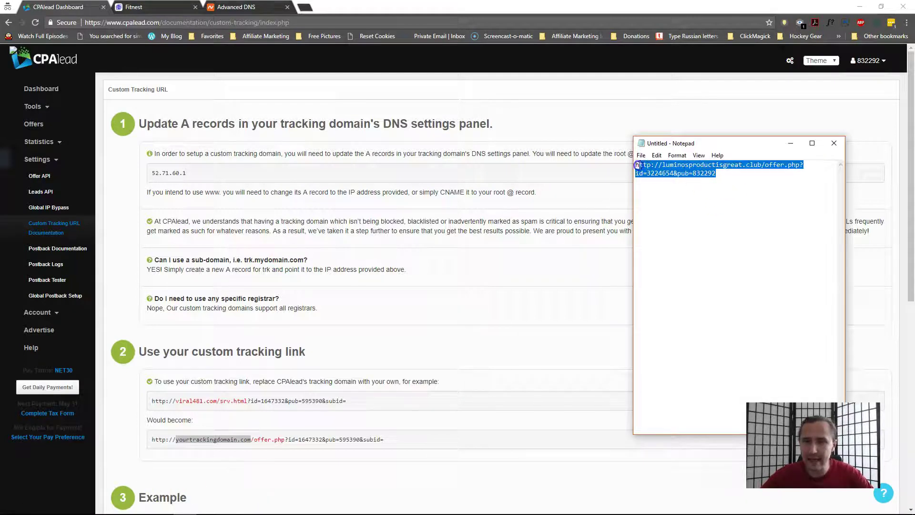
{"action": "key", "text": "ctrl+c"}
Load the rewritten link in a new private tab and confirm it reaches the Fitnest landing page
{"action": "left_click", "coordinate": [305, 7]}
{"action": "key", "text": "ctrl+v"}
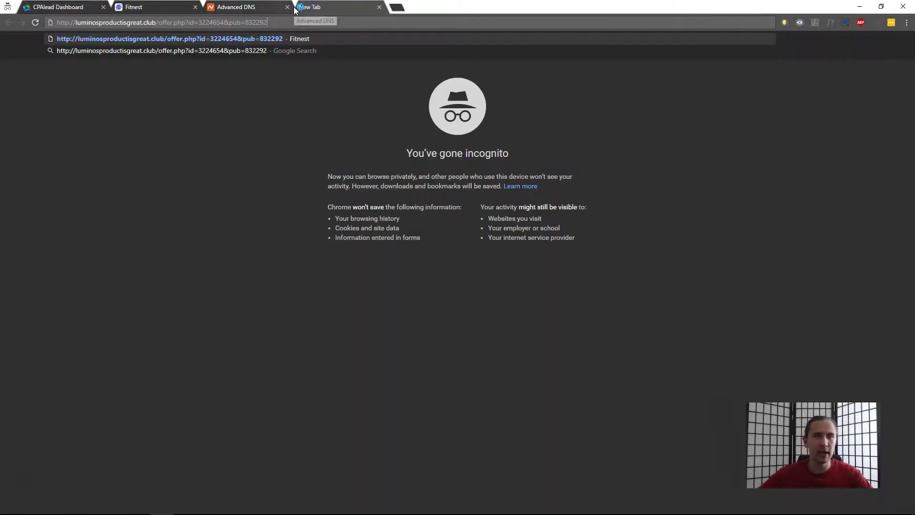
{"action": "key", "text": "Return"}
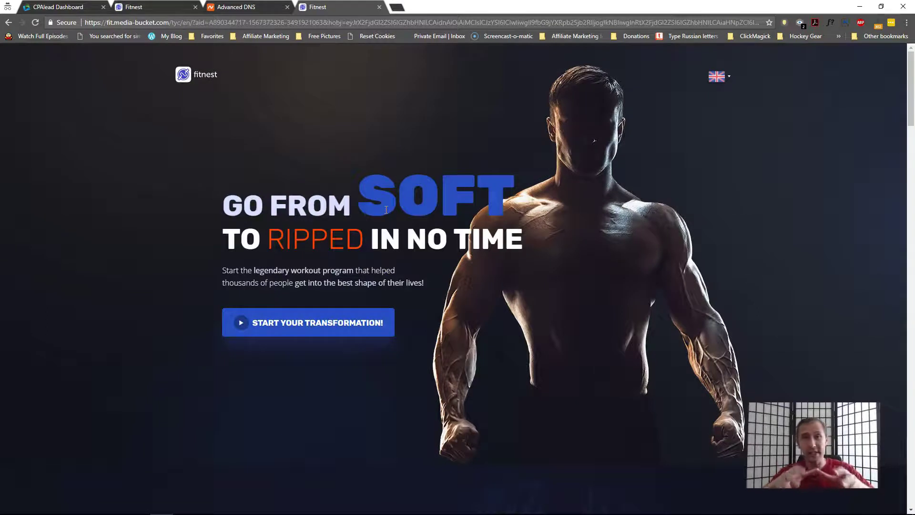
{"action": "scroll", "coordinate": [419, 201], "scroll_direction": "down", "scroll_amount": 3}
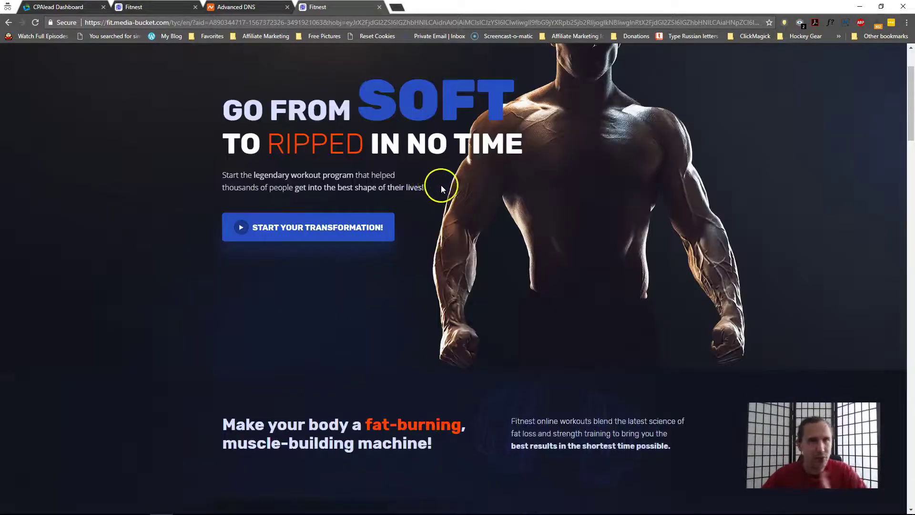
{"action": "scroll", "coordinate": [433, 184], "scroll_direction": "down", "scroll_amount": 4}
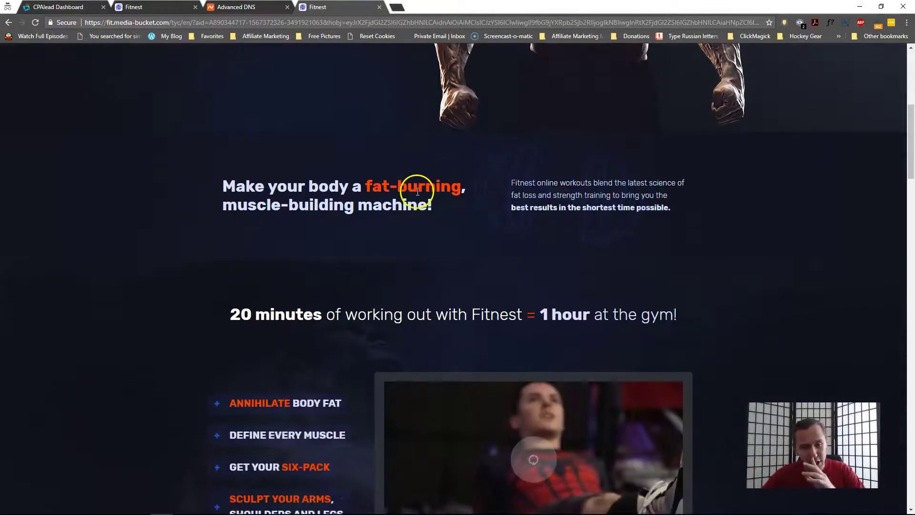
{"action": "scroll", "coordinate": [431, 183], "scroll_direction": "up", "scroll_amount": 4}
{"action": "scroll", "coordinate": [432, 181], "scroll_direction": "up", "scroll_amount": 3}
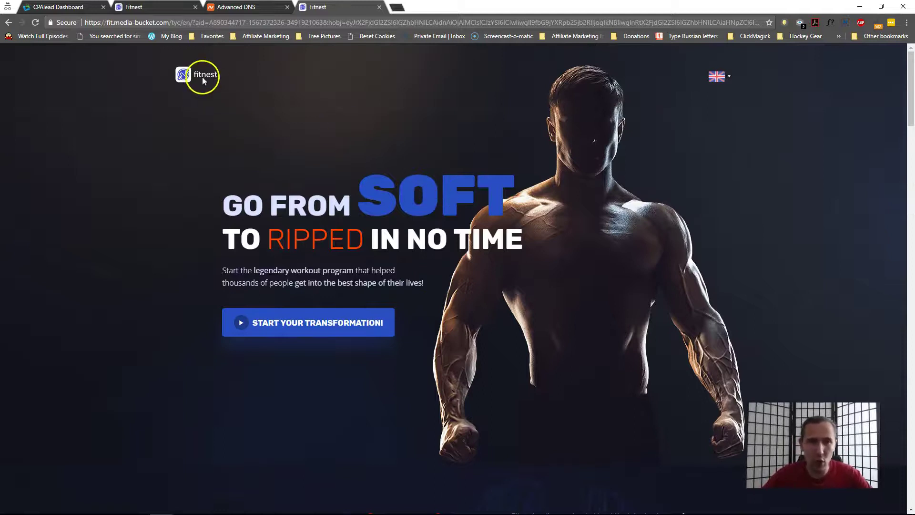
{"action": "scroll", "coordinate": [296, 133], "scroll_direction": "down", "scroll_amount": 3}
{"action": "scroll", "coordinate": [310, 159], "scroll_direction": "down", "scroll_amount": 3}
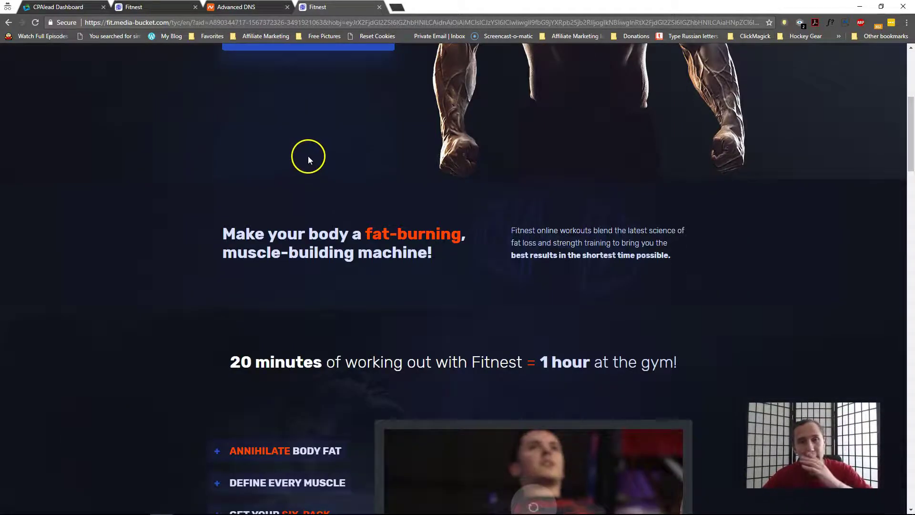
{"action": "scroll", "coordinate": [298, 150], "scroll_direction": "down", "scroll_amount": 1}
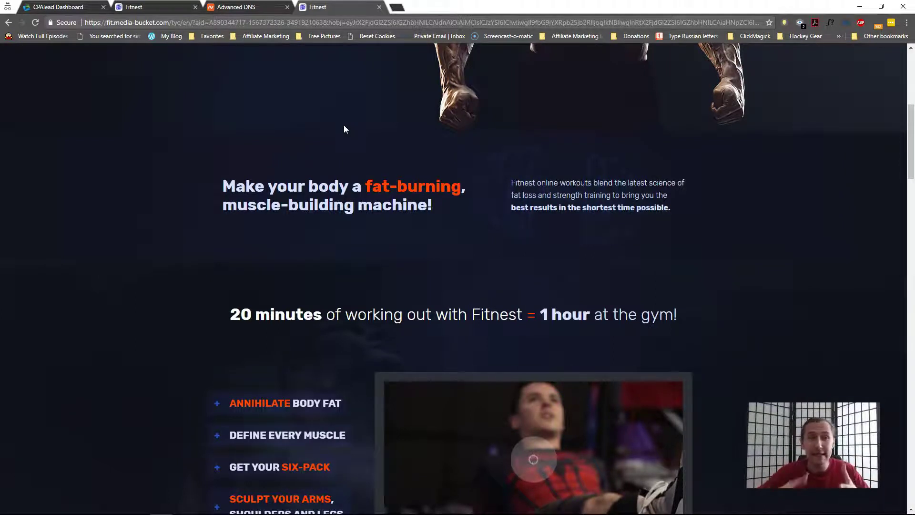
Glance at the Namecheap DNS tab, then close both Fitnest tabs to return to the CPAlead offer
{"action": "left_click", "coordinate": [273, 79]}
{"action": "key", "text": "ctrl+shift+Tab"}
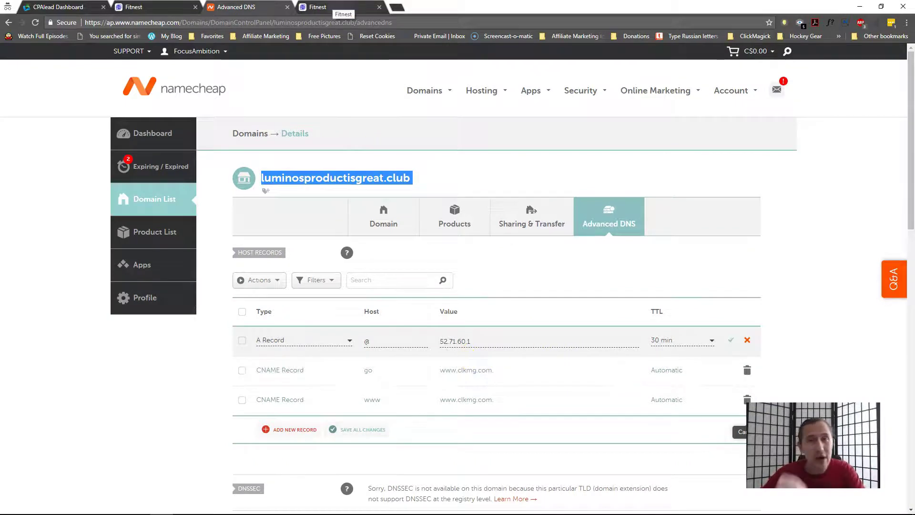
{"action": "key", "text": "ctrl+Tab"}
{"action": "scroll", "coordinate": [390, 280], "scroll_direction": "up", "scroll_amount": 7}
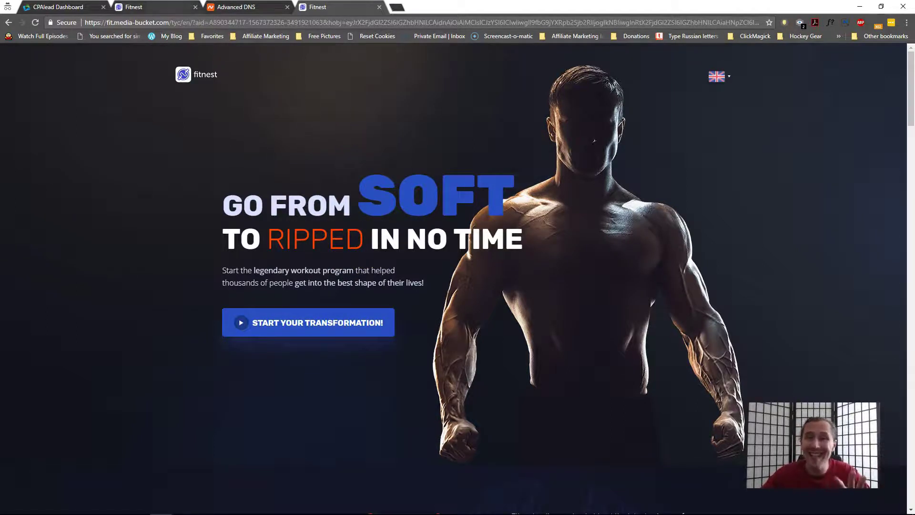
{"action": "left_click", "coordinate": [195, 7]}
{"action": "key", "text": "ctrl+w"}
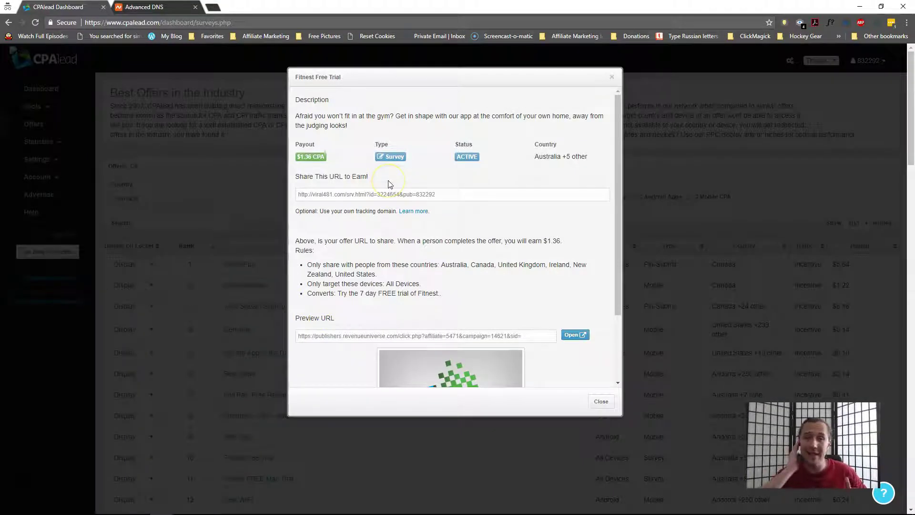
Match the share URL's id=3224654 and pub parameters against the luminosproductisgreat.club link in Notepad
{"action": "left_click", "coordinate": [362, 196]}
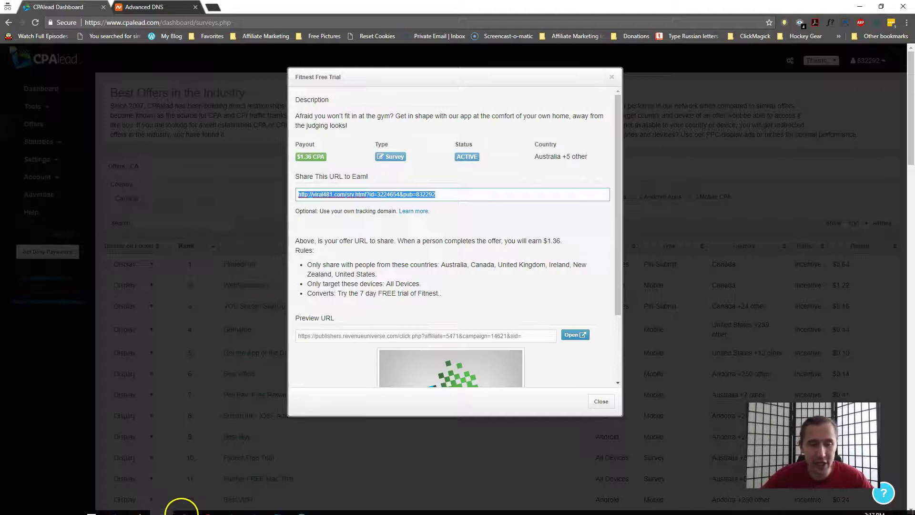
{"action": "left_click", "coordinate": [184, 505]}
{"action": "left_click", "coordinate": [729, 180]}
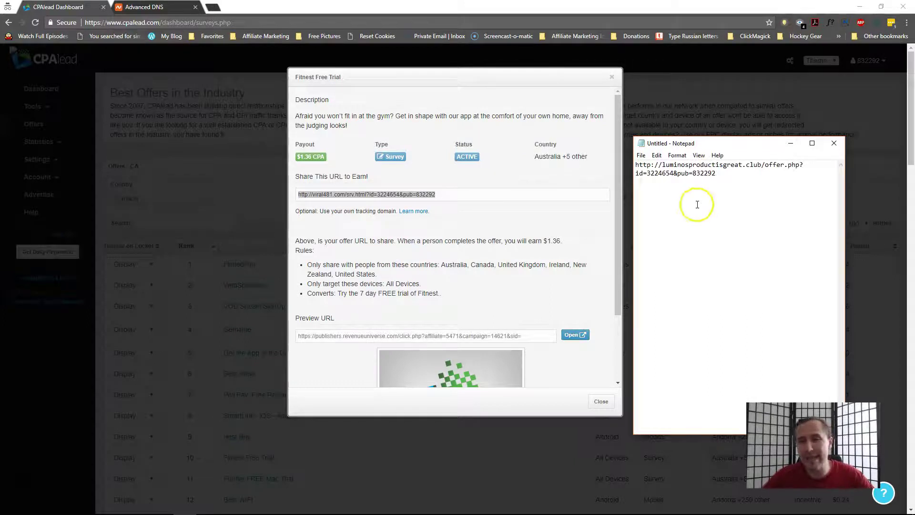
{"action": "left_click_drag", "start_coordinate": [718, 173], "coordinate": [711, 175]}
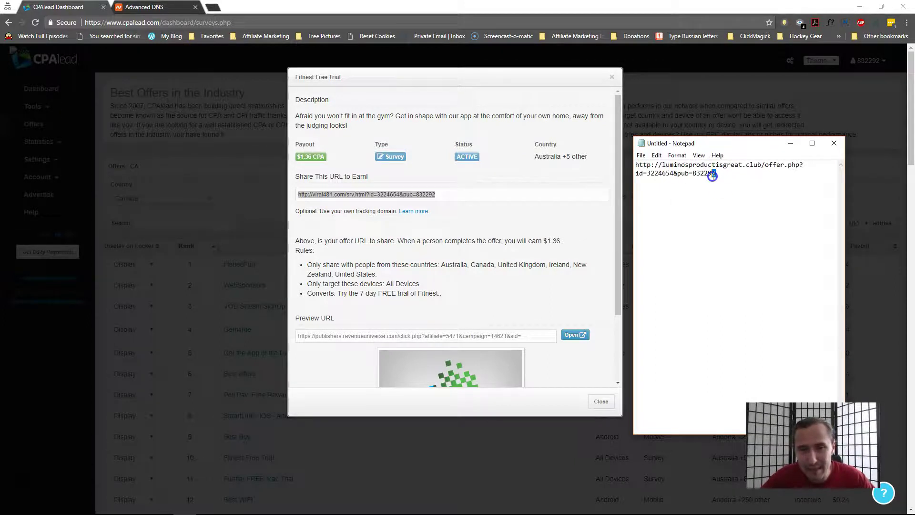
{"action": "left_click", "coordinate": [426, 197]}
{"action": "left_click_drag", "start_coordinate": [420, 192], "coordinate": [368, 193]}
{"action": "left_click", "coordinate": [184, 509]}
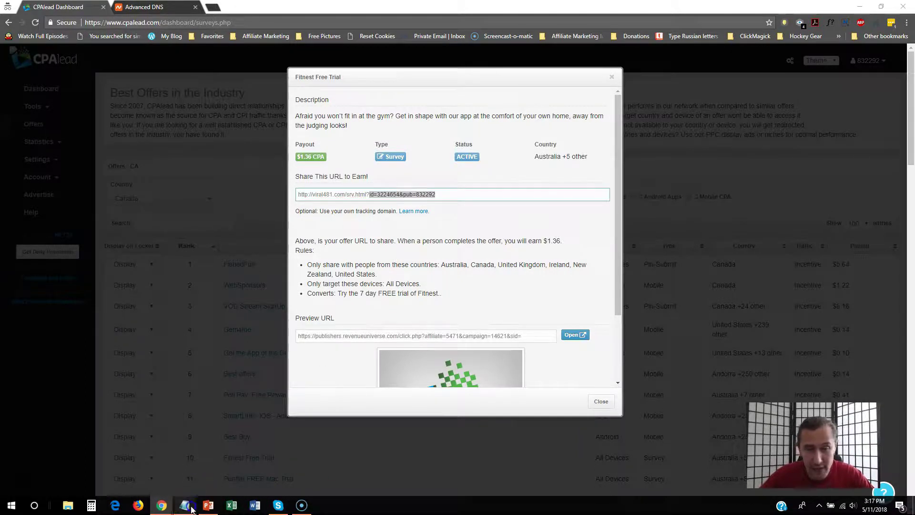
{"action": "left_click_drag", "start_coordinate": [717, 173], "coordinate": [615, 168]}
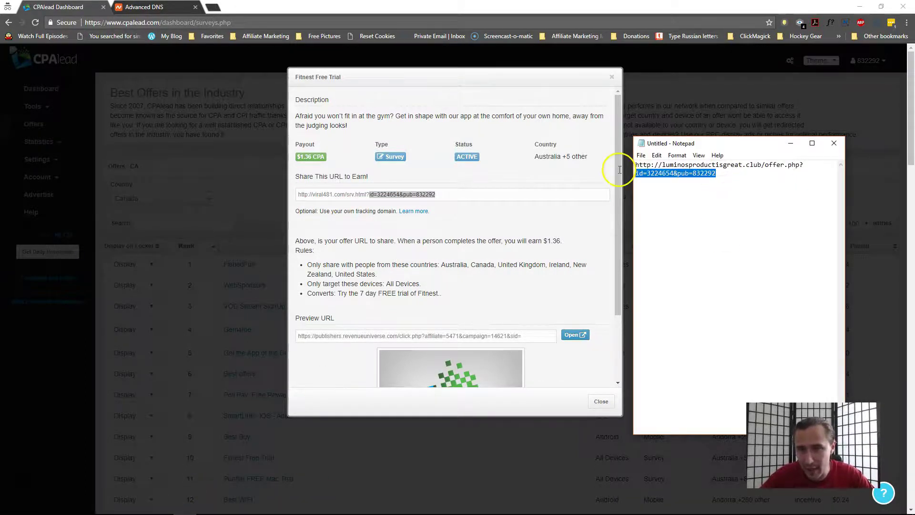